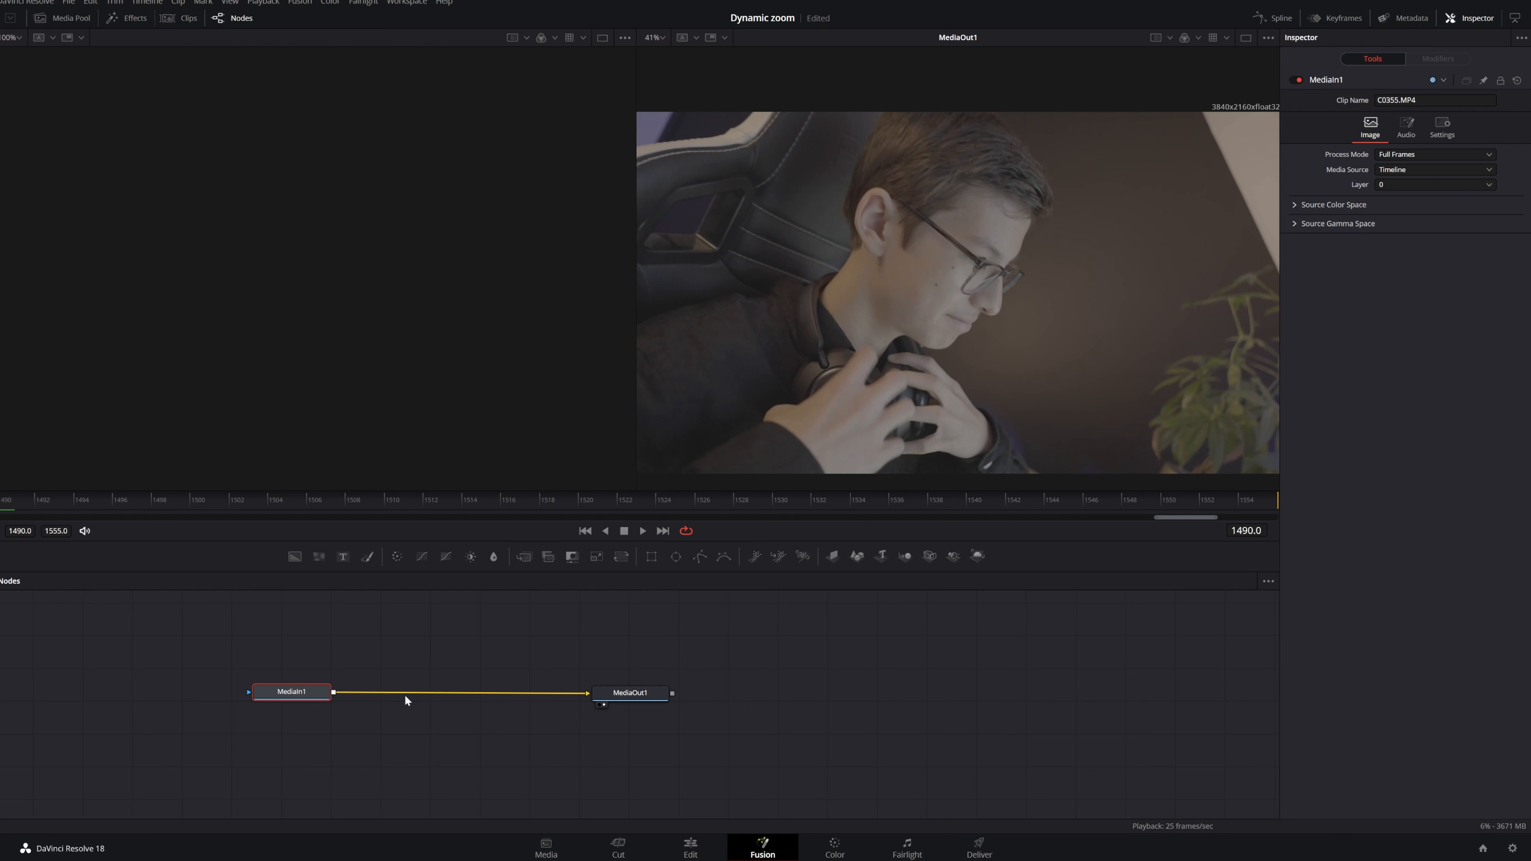
- Insert a Transform node between MediaIn1 and MediaOut1 and display its properties
left_click_drag(316, 691, 214, 690)
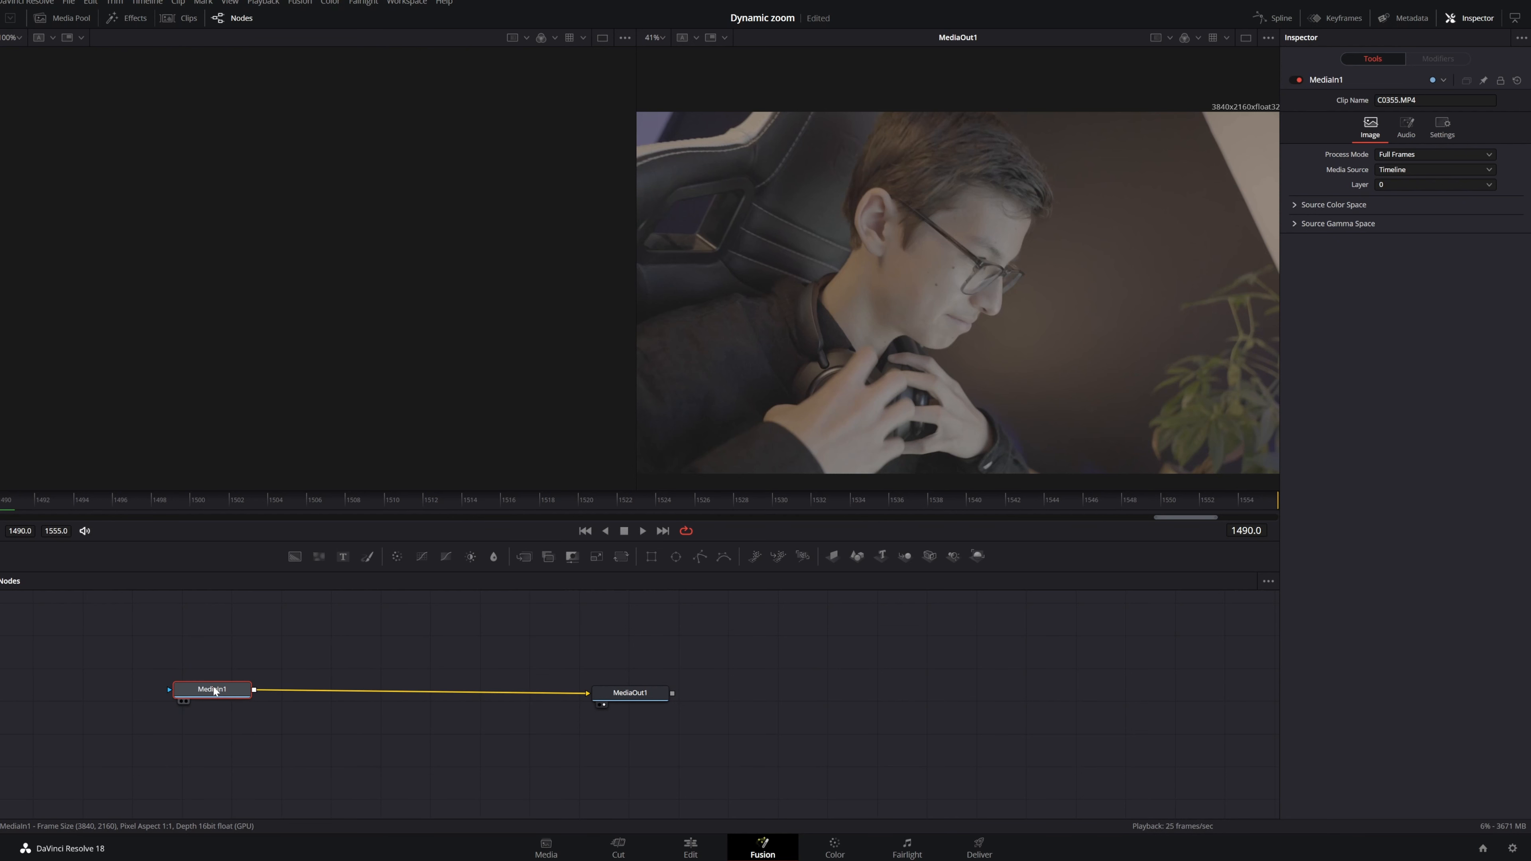
key("shift+space")
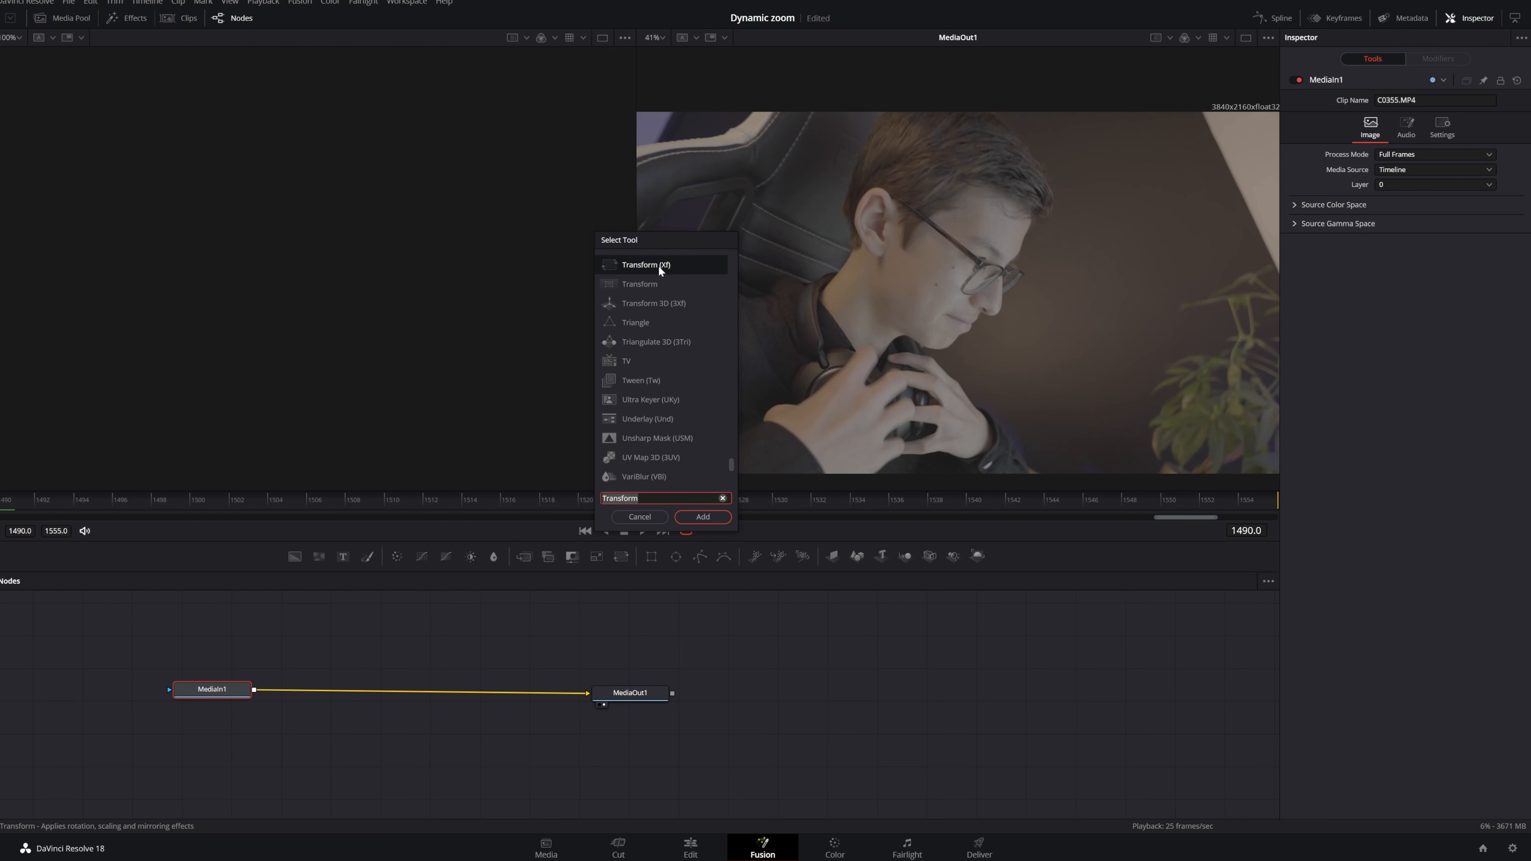
left_click(703, 517)
left_click_drag(291, 701, 358, 691)
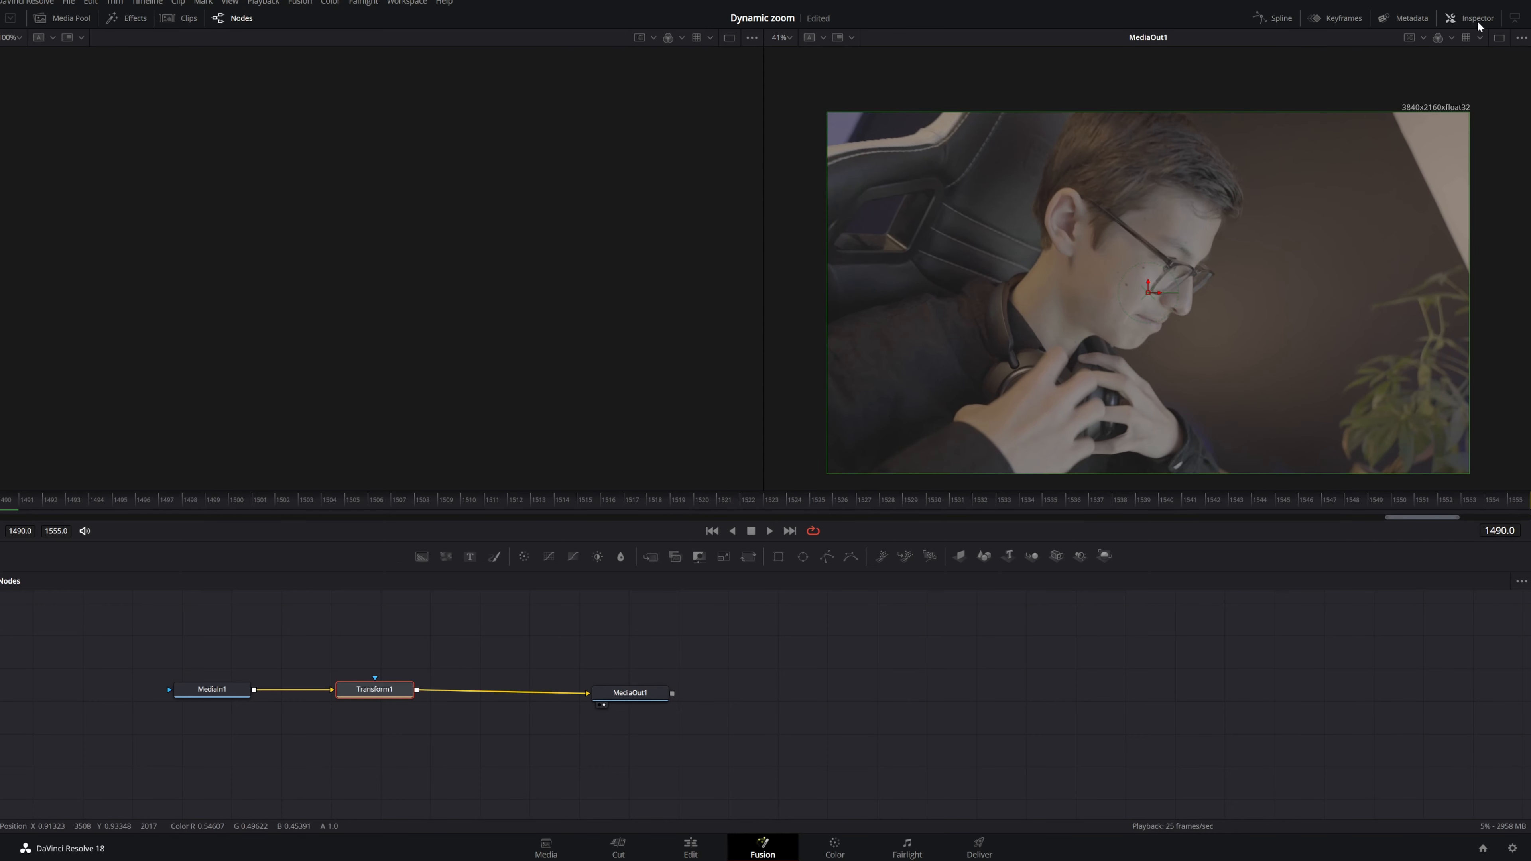
left_click(1476, 22)
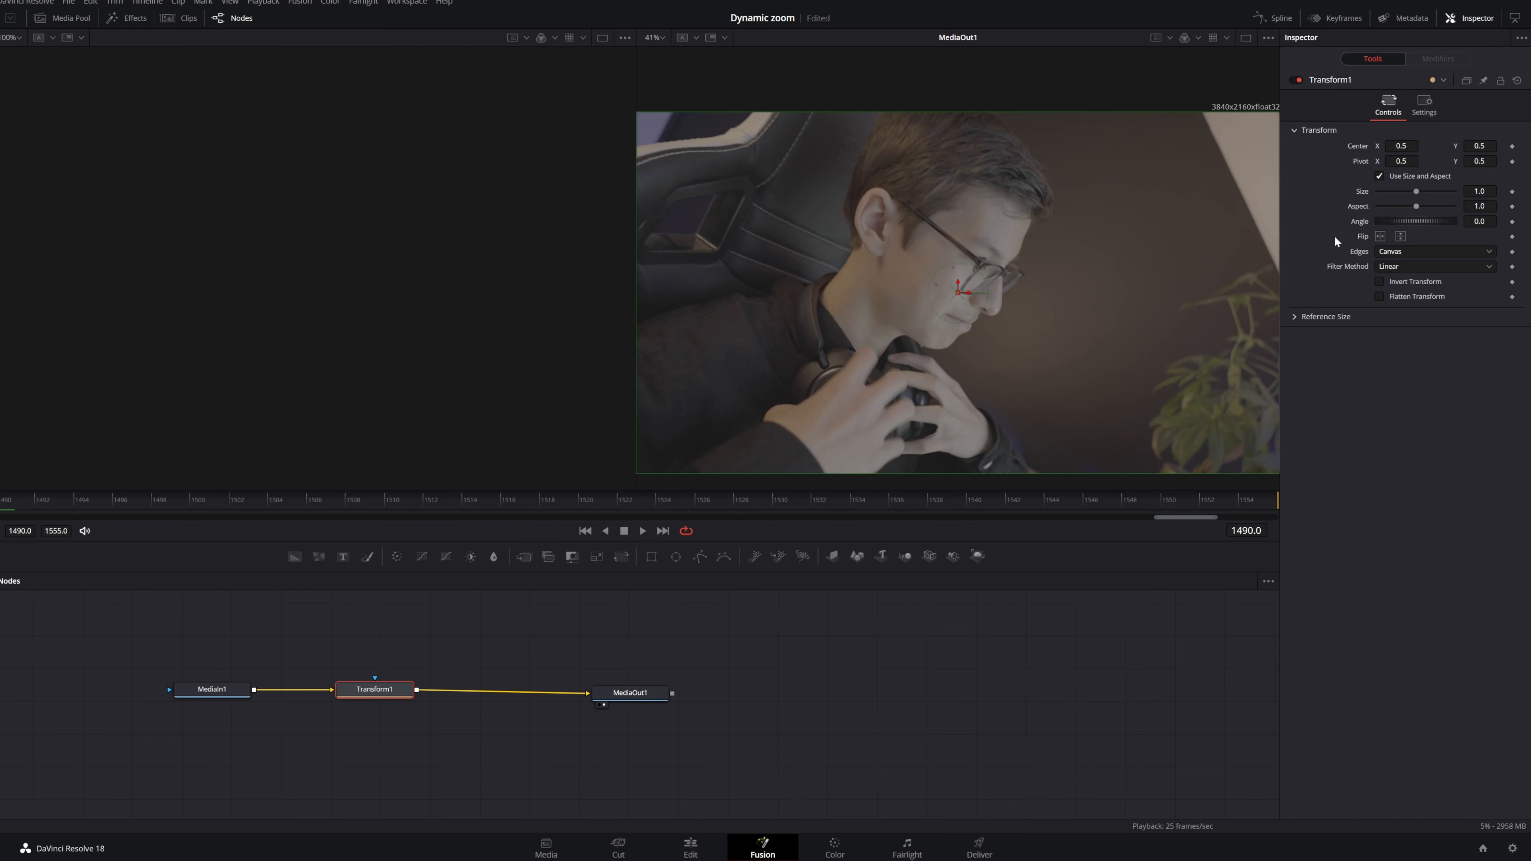
- Try rotating the image by about 91 degrees with the Transform node's angle, and reset the angle to 0
left_click_drag(1387, 217, 1437, 219)
double_click(1360, 222)
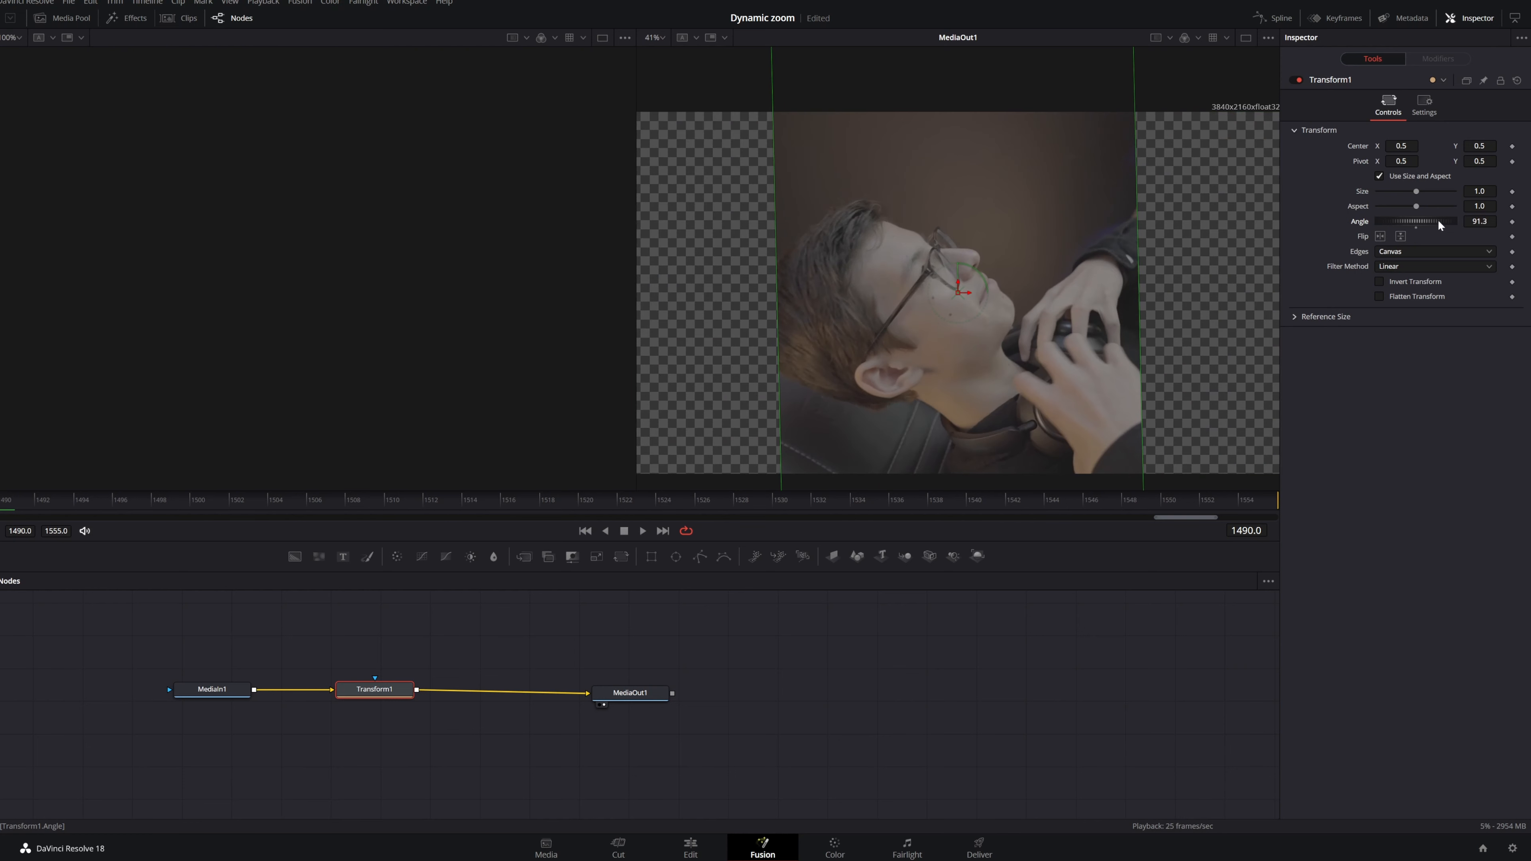
double_click(1358, 222)
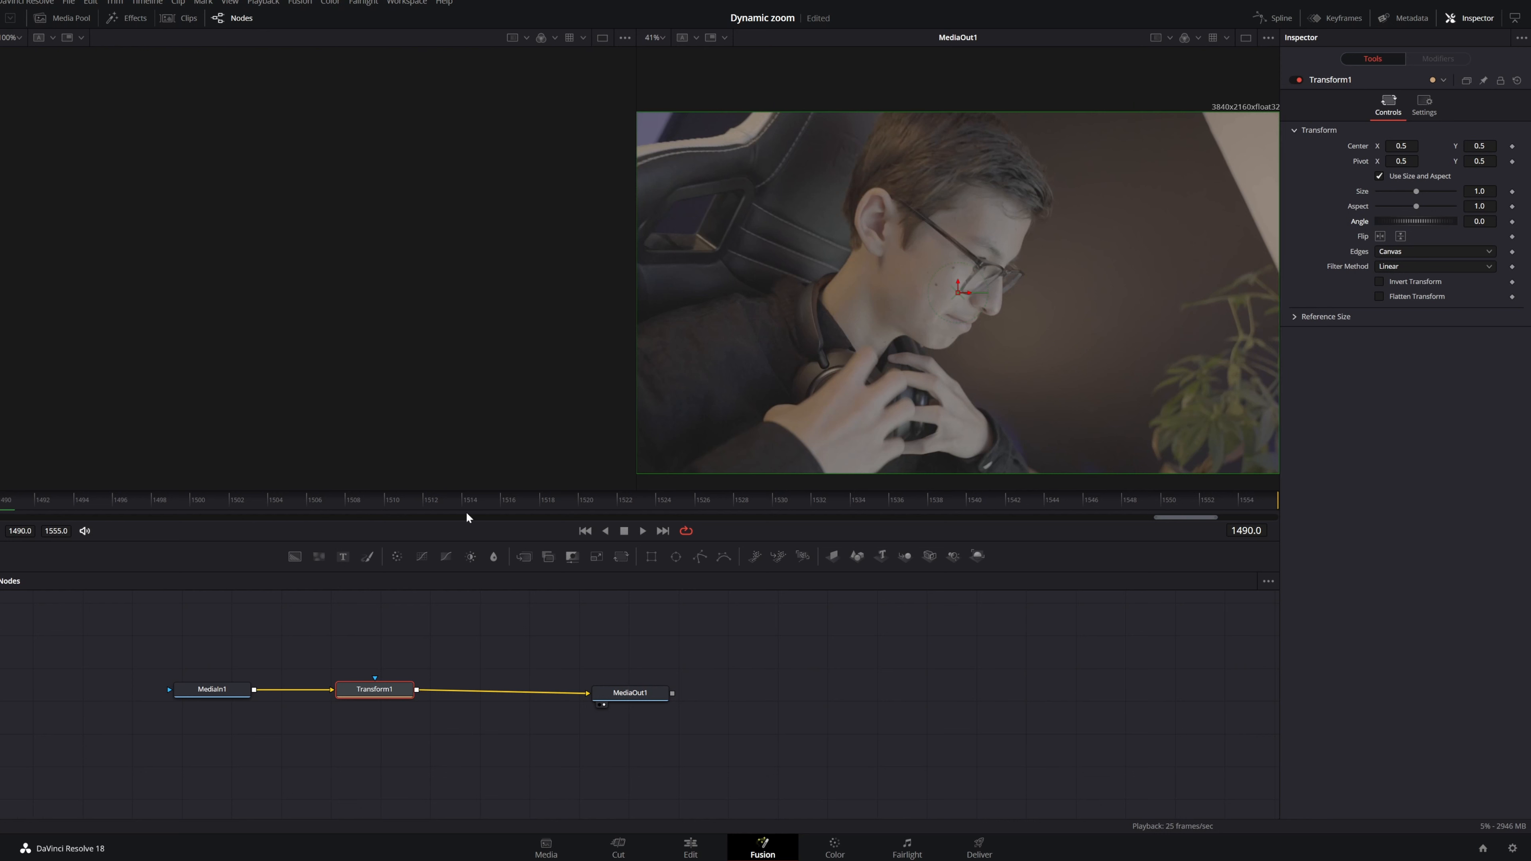
- Play through the clip to find the movement and add a Transform angle keyframe of 0 at frame 1510
left_click_drag(1116, 505, 1, 504)
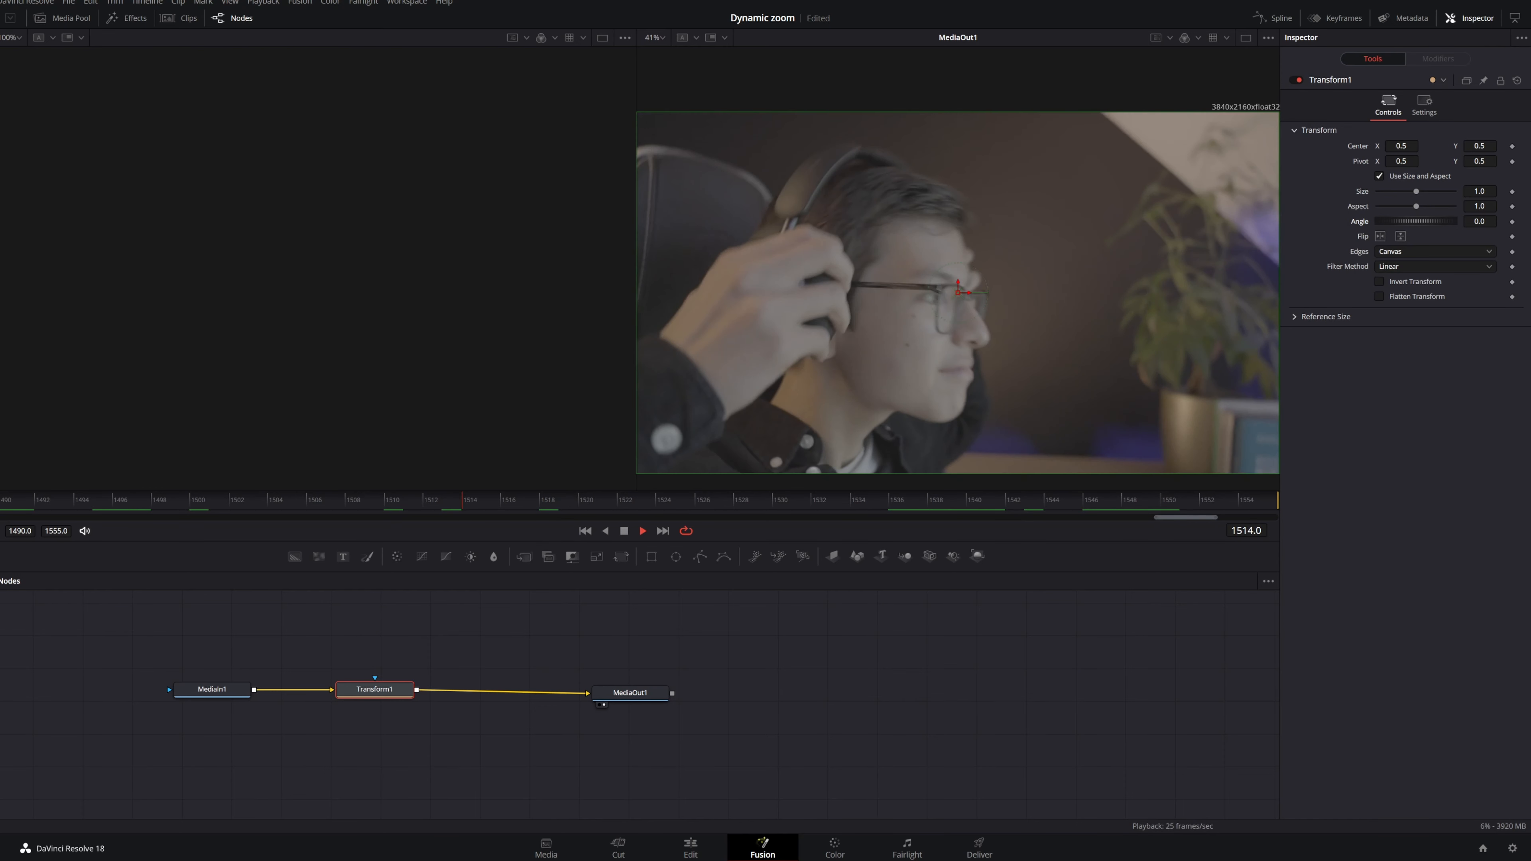
key("space")
left_click_drag(502, 510, 391, 511)
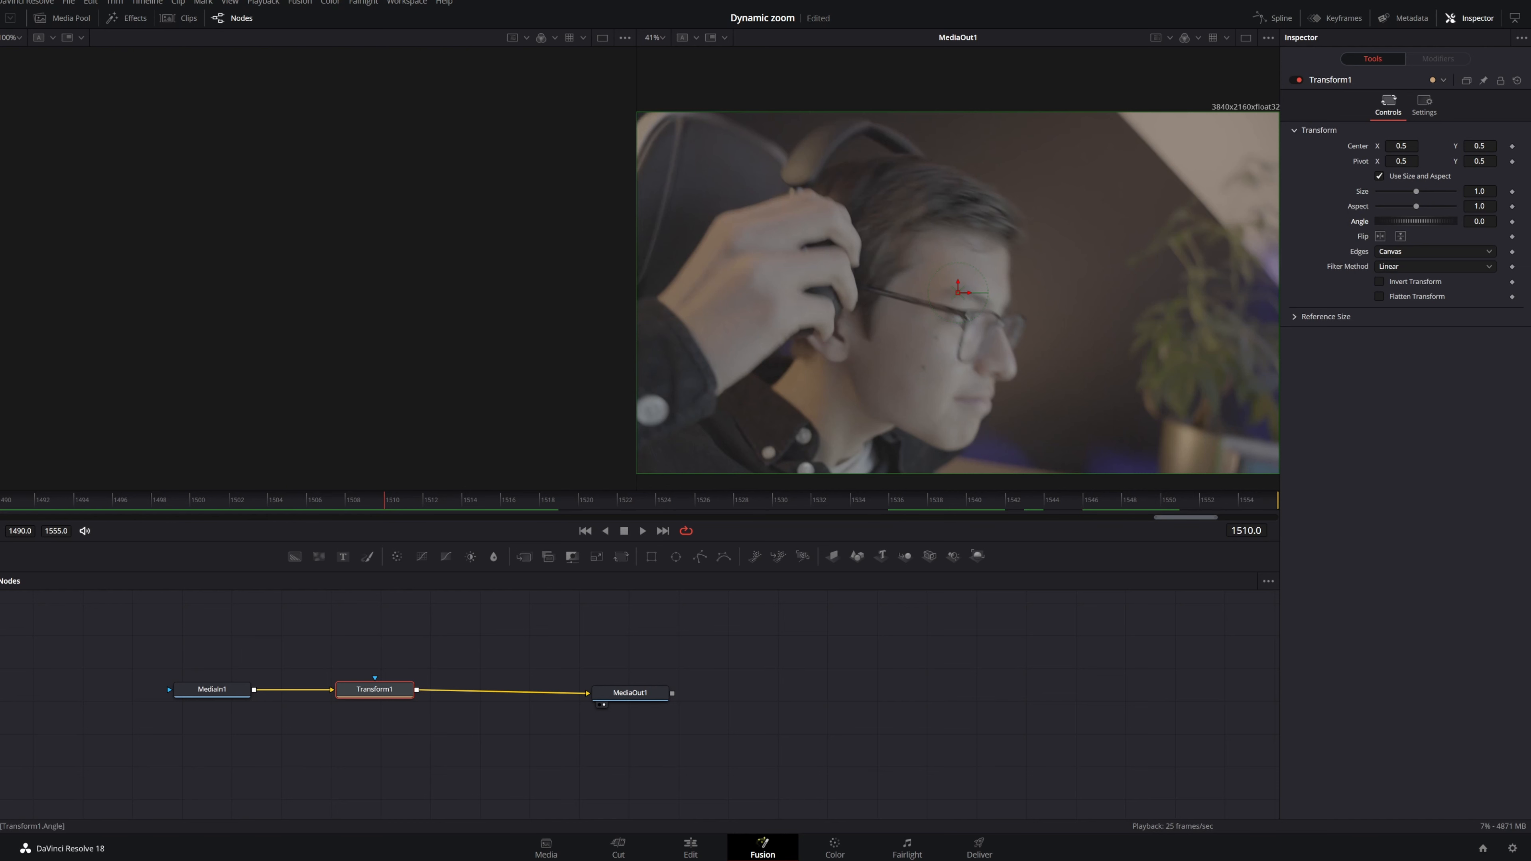
left_click(1511, 222)
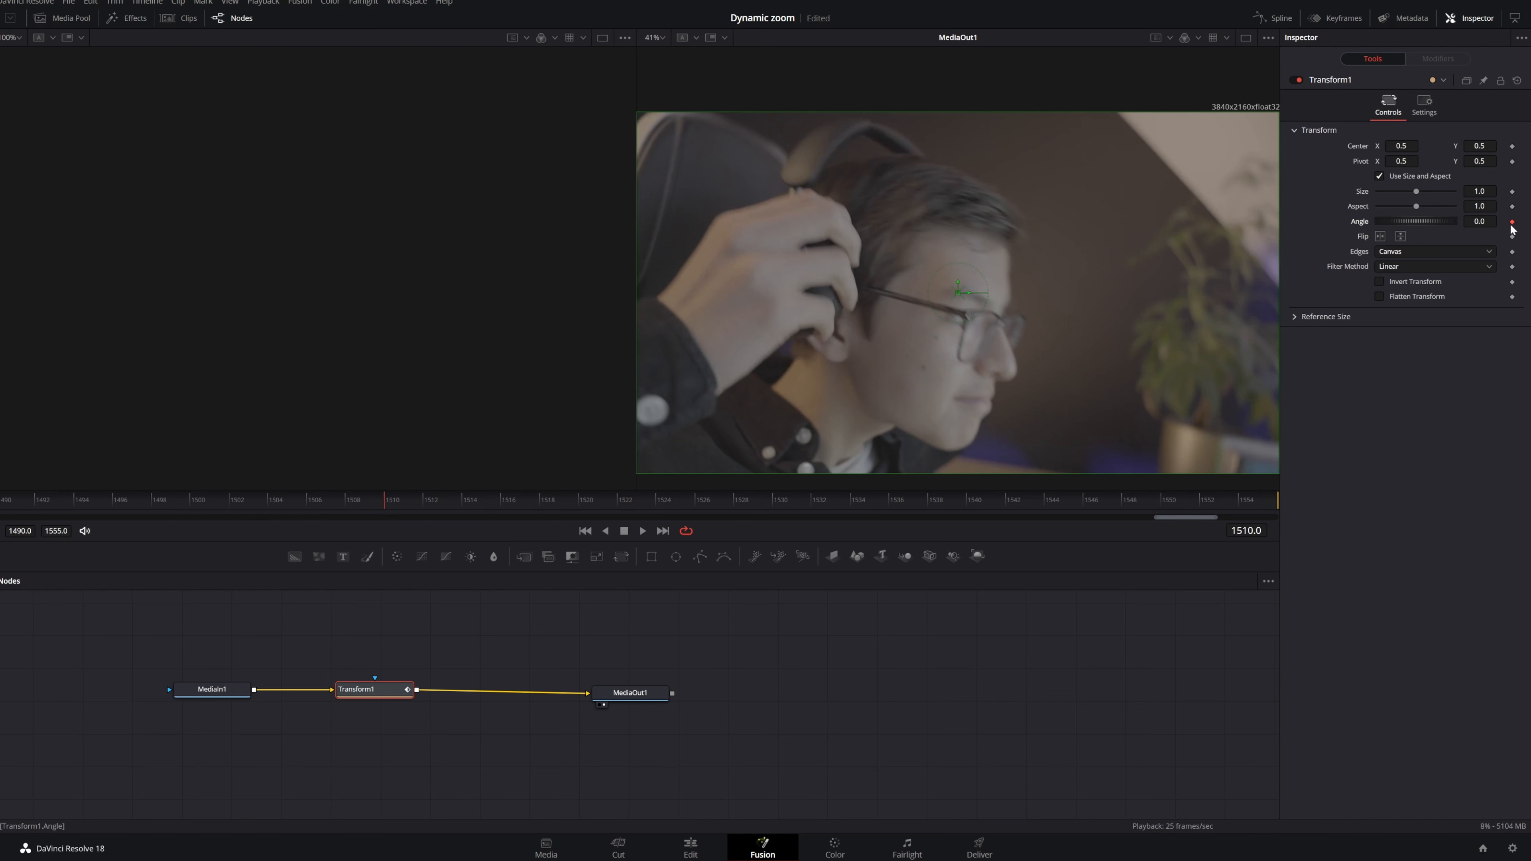
- Add a second Transform angle keyframe of -360 degrees at frame 1524
left_click(354, 511)
key("Left")
key("Left")
key("Left")
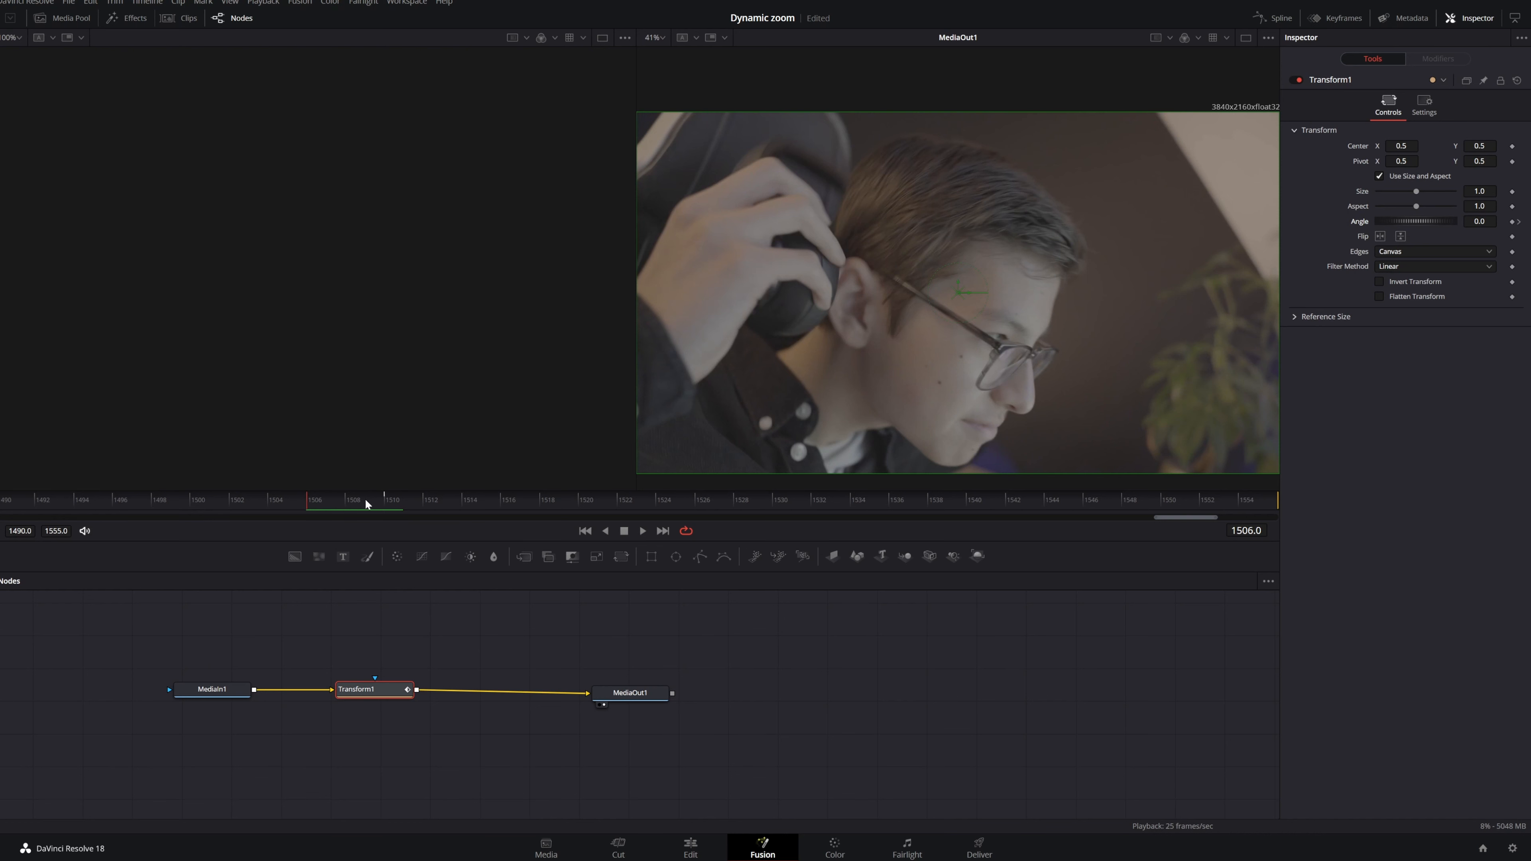
left_click(384, 498)
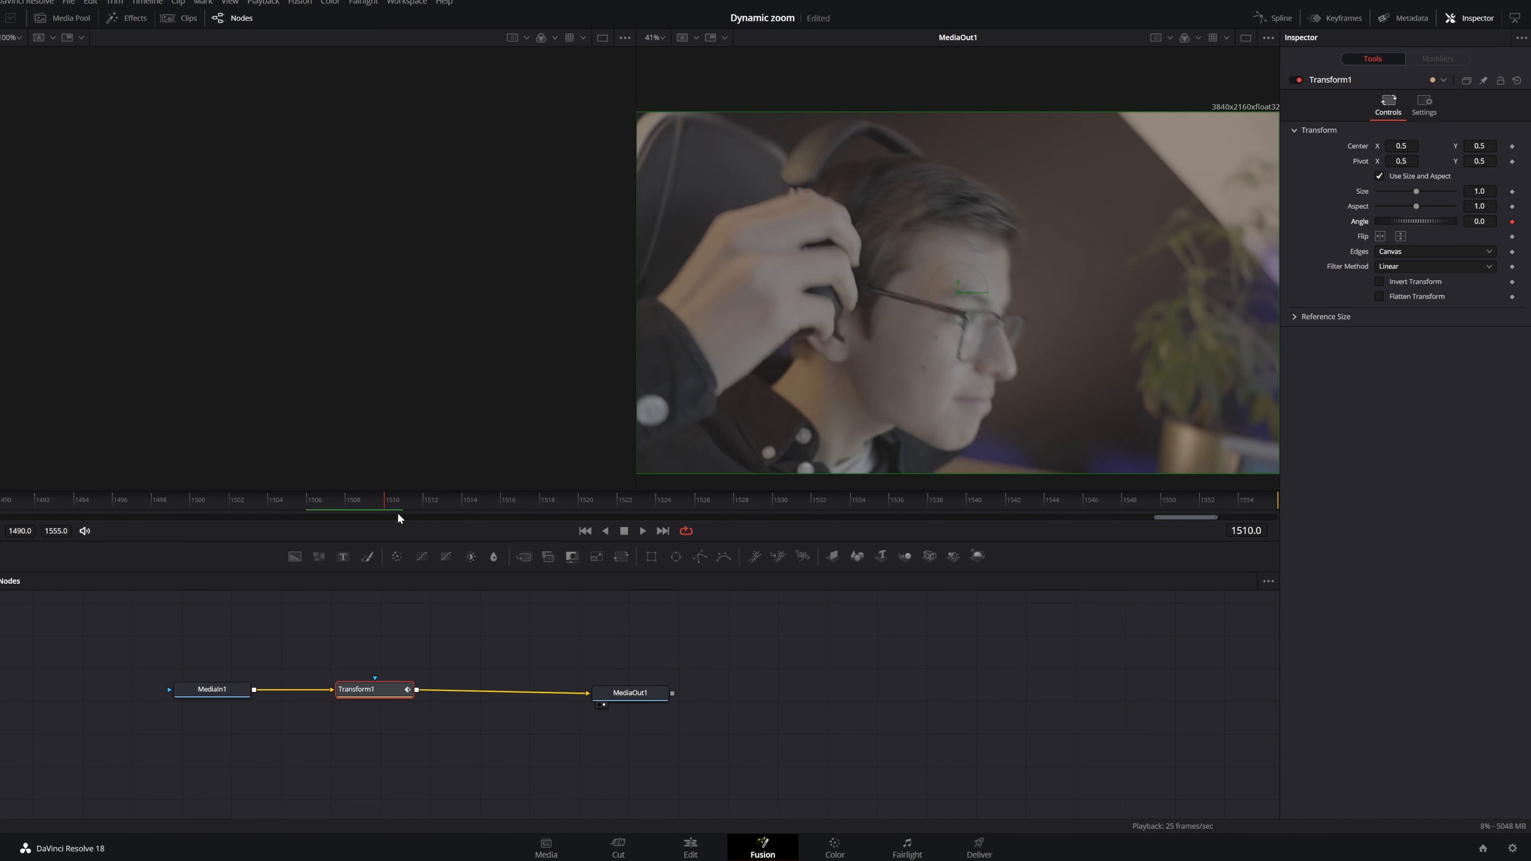
left_click_drag(395, 500, 665, 517)
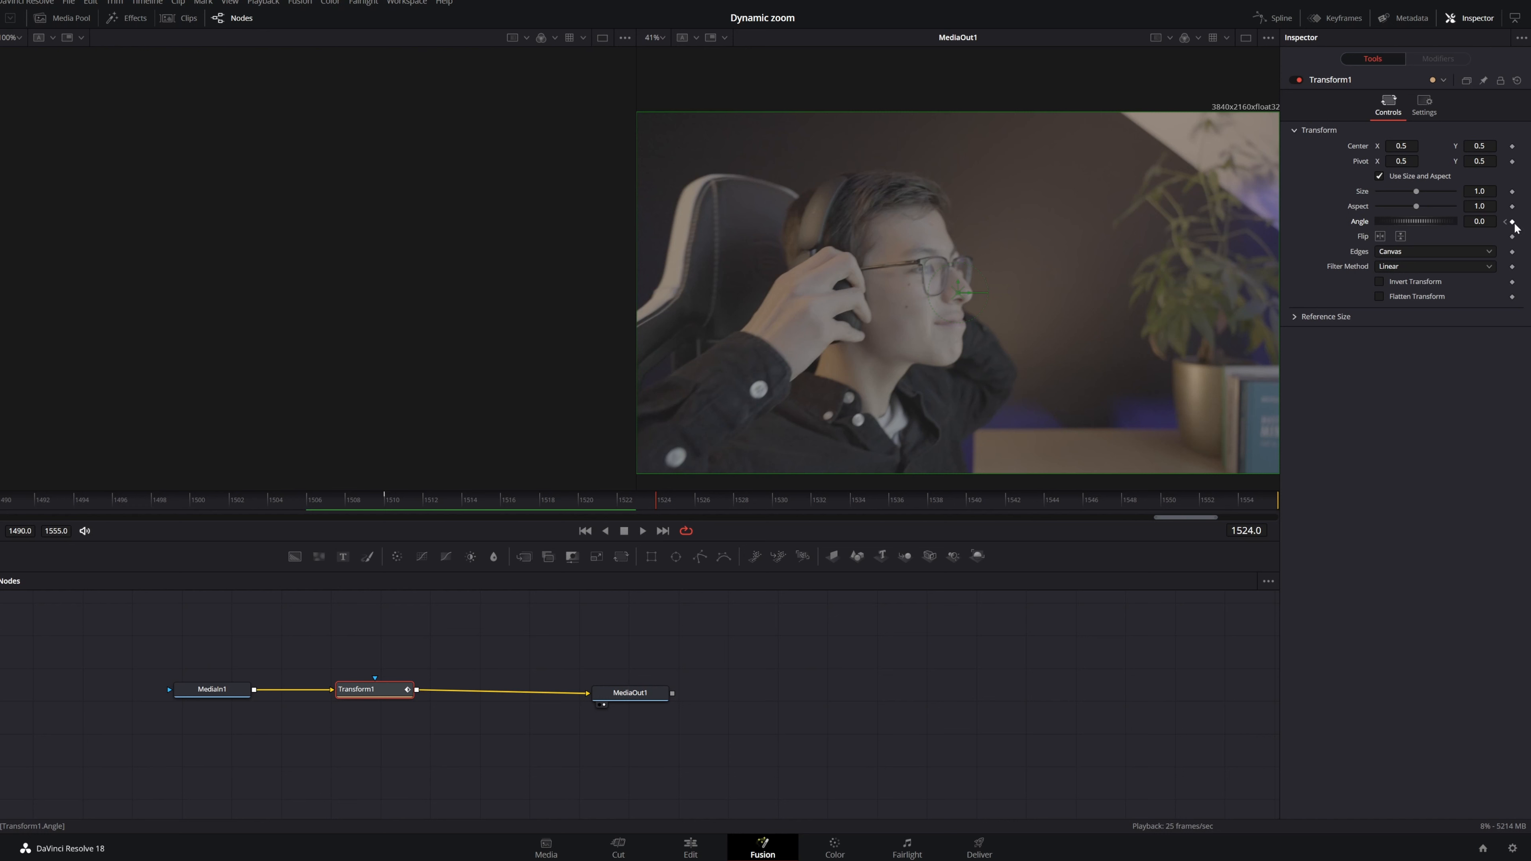
double_click(1479, 222)
type("-360")
key("Tab")
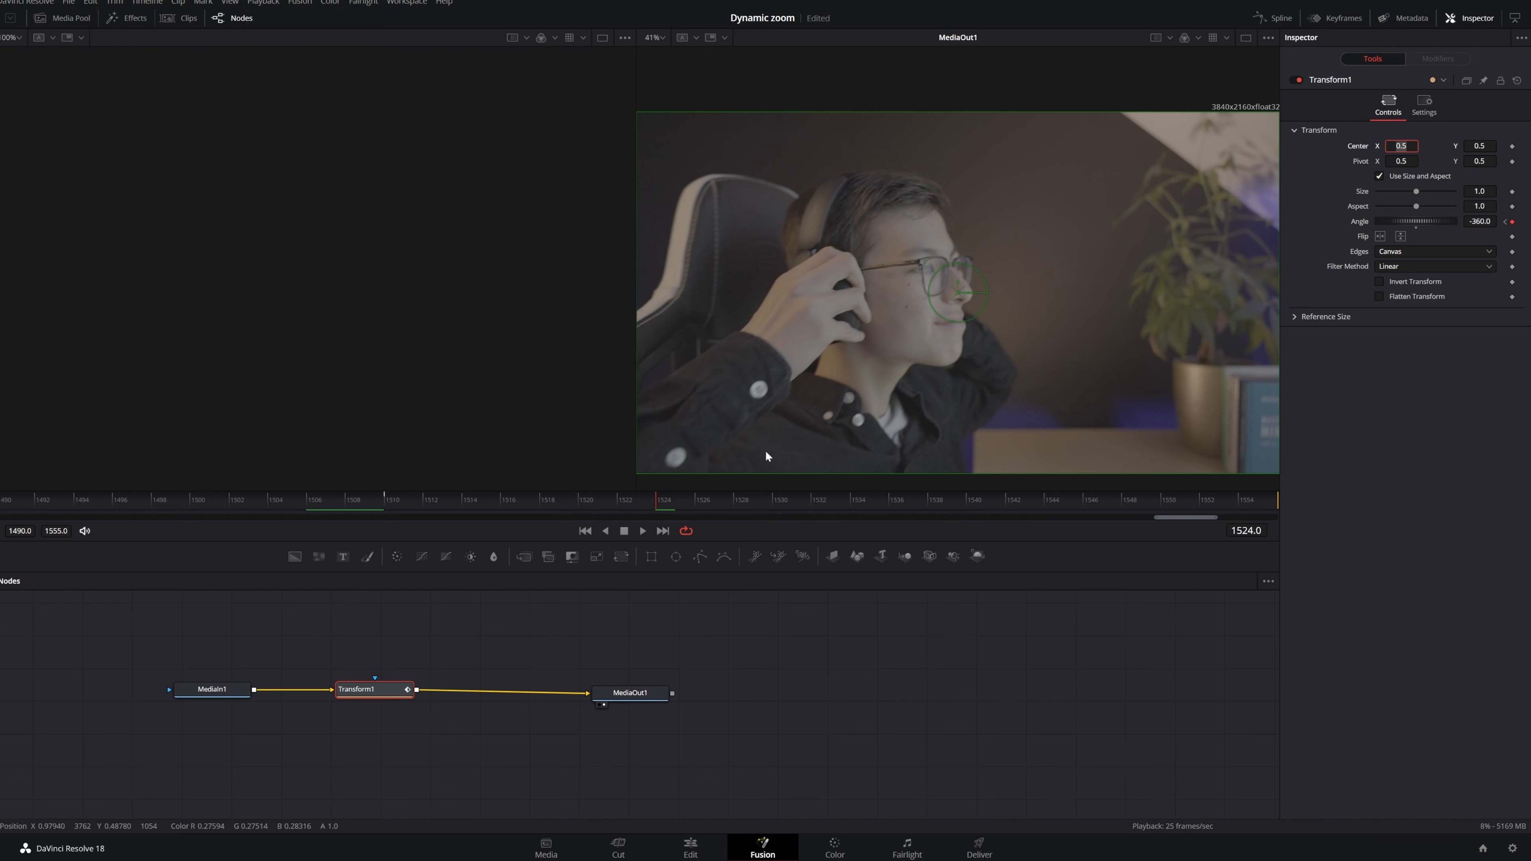
- Preview the spin and set the Transform node's Edges option to Duplicate to fill the empty areas around the image
left_click_drag(661, 513, 2, 500)
left_click(643, 530)
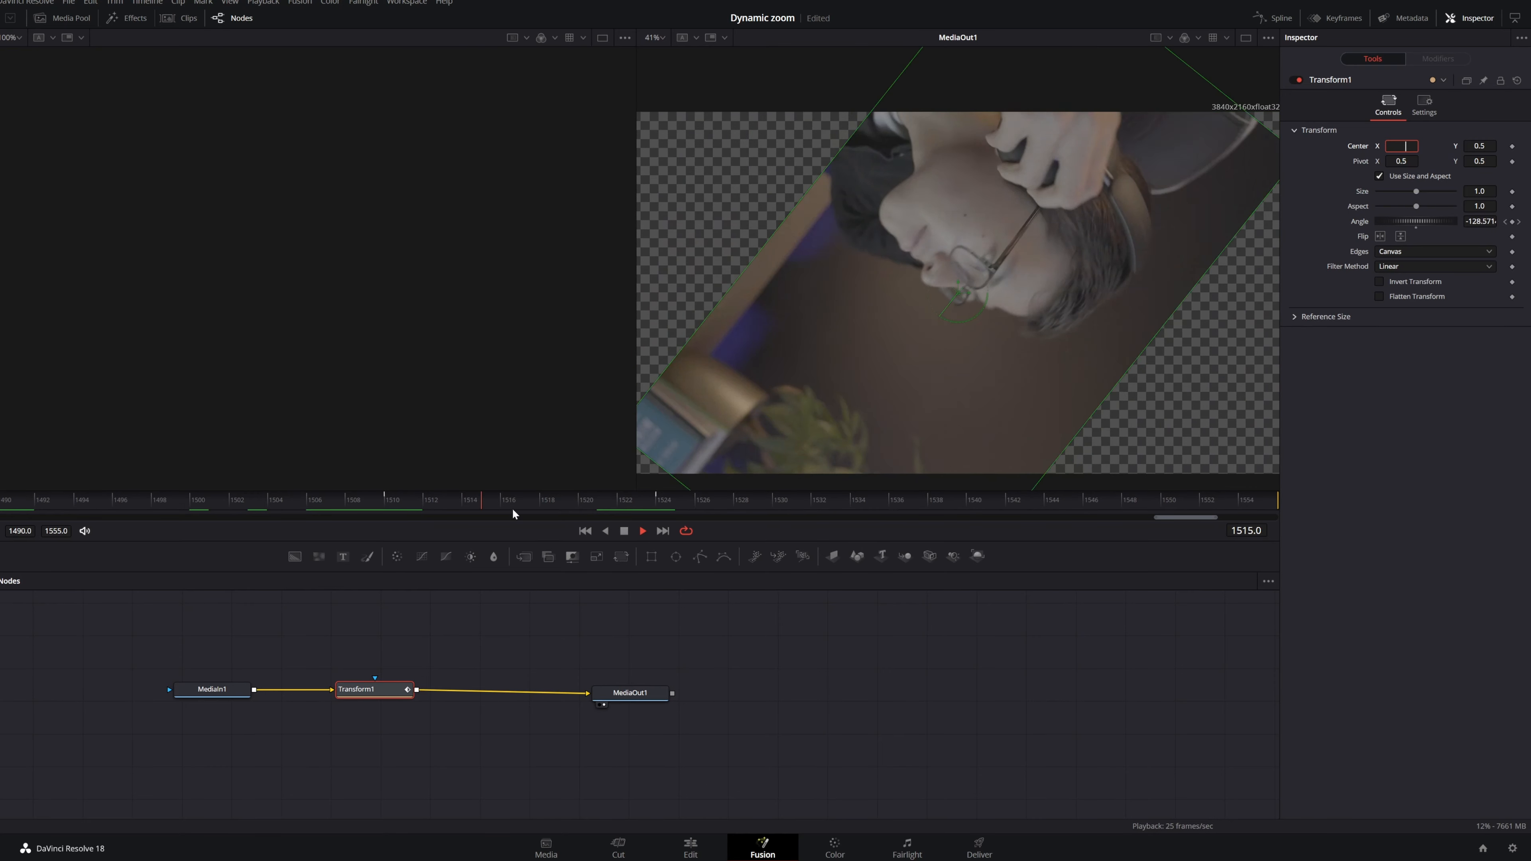
left_click(644, 530)
left_click(446, 498)
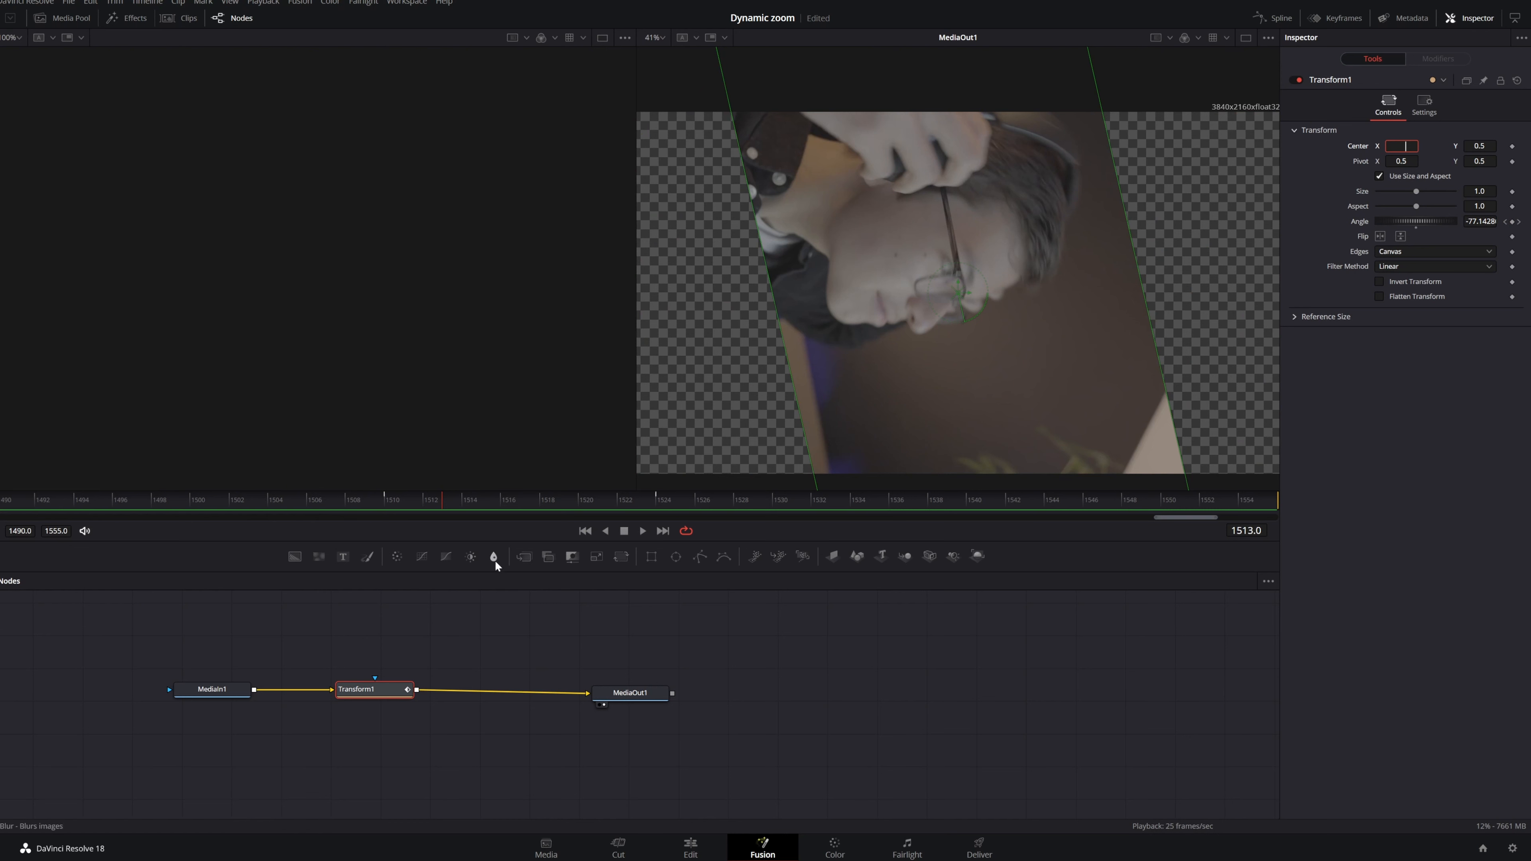
left_click_drag(424, 500, 392, 505)
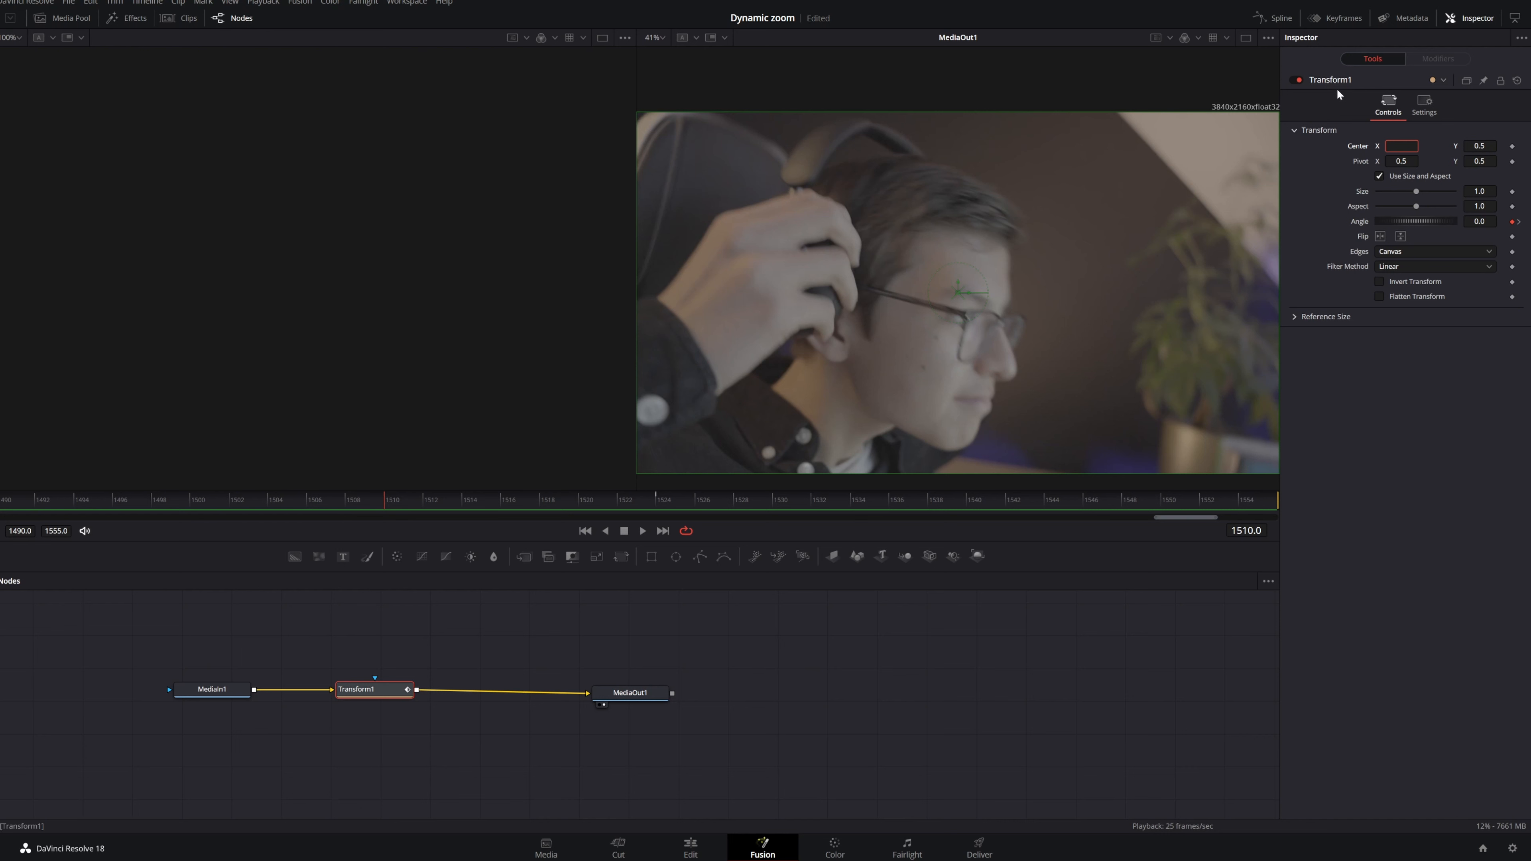
left_click(1356, 154)
left_click(461, 497)
left_click(1387, 252)
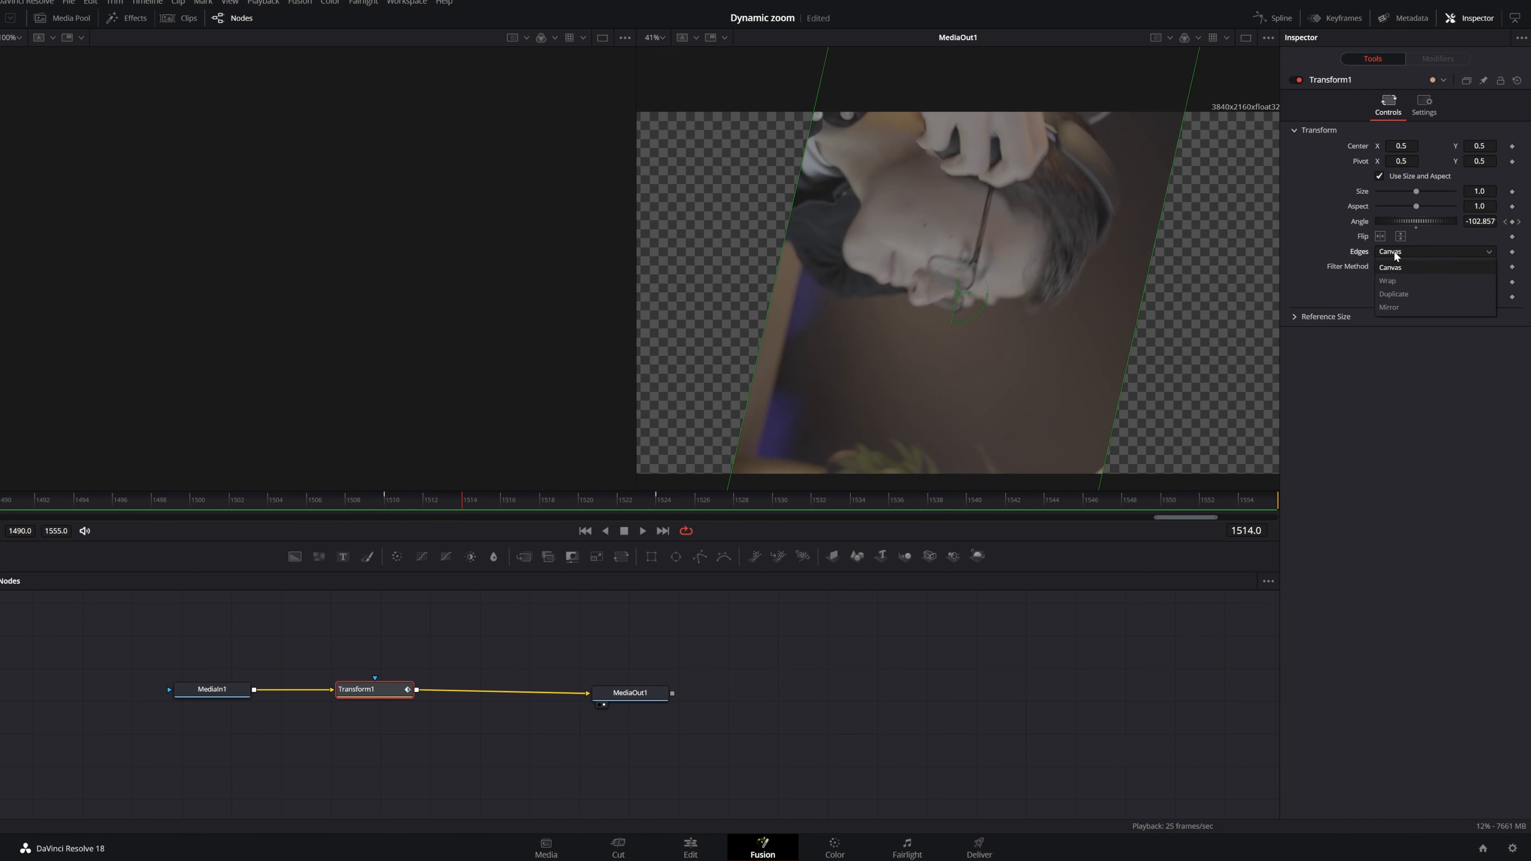
left_click(1393, 294)
left_click_drag(339, 510, 423, 498)
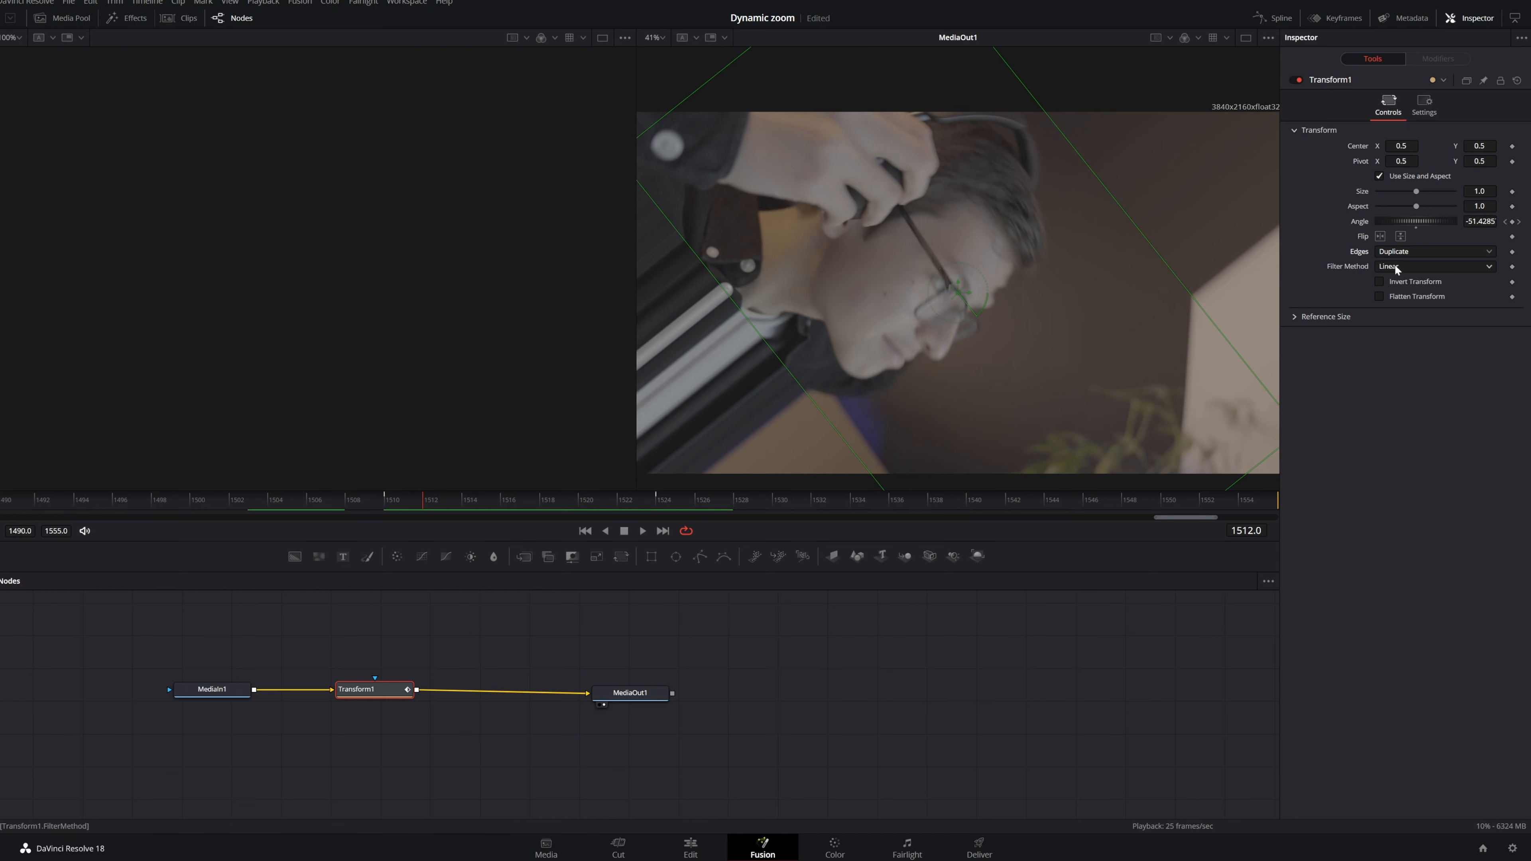
- Enable motion blur on the Transform node with quality 10, shutter angle 235.3, center bias -0.52 and sample spread 3.16
left_click(1423, 106)
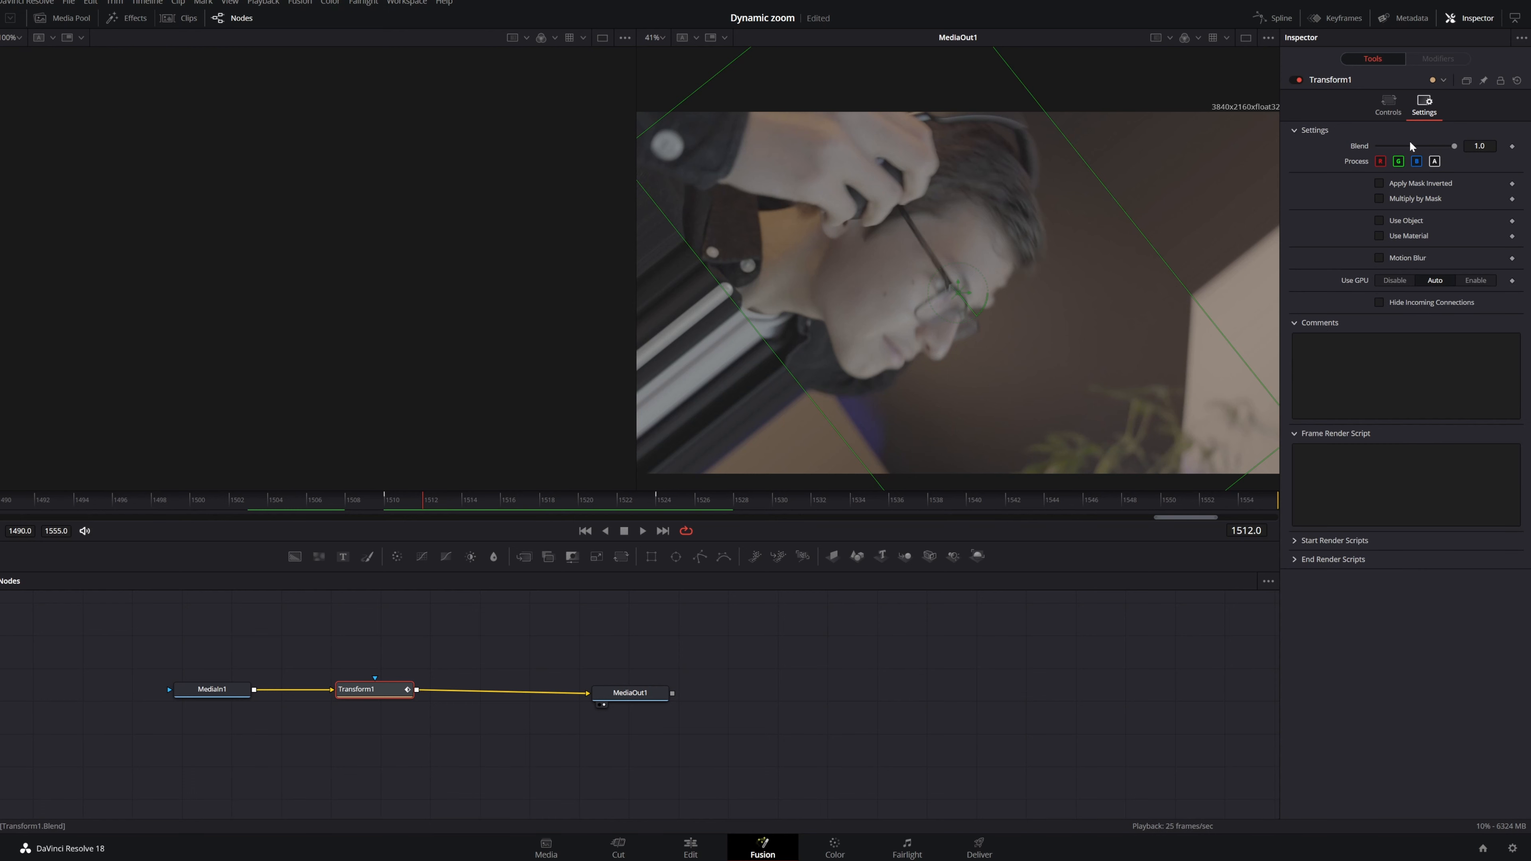
left_click(1385, 258)
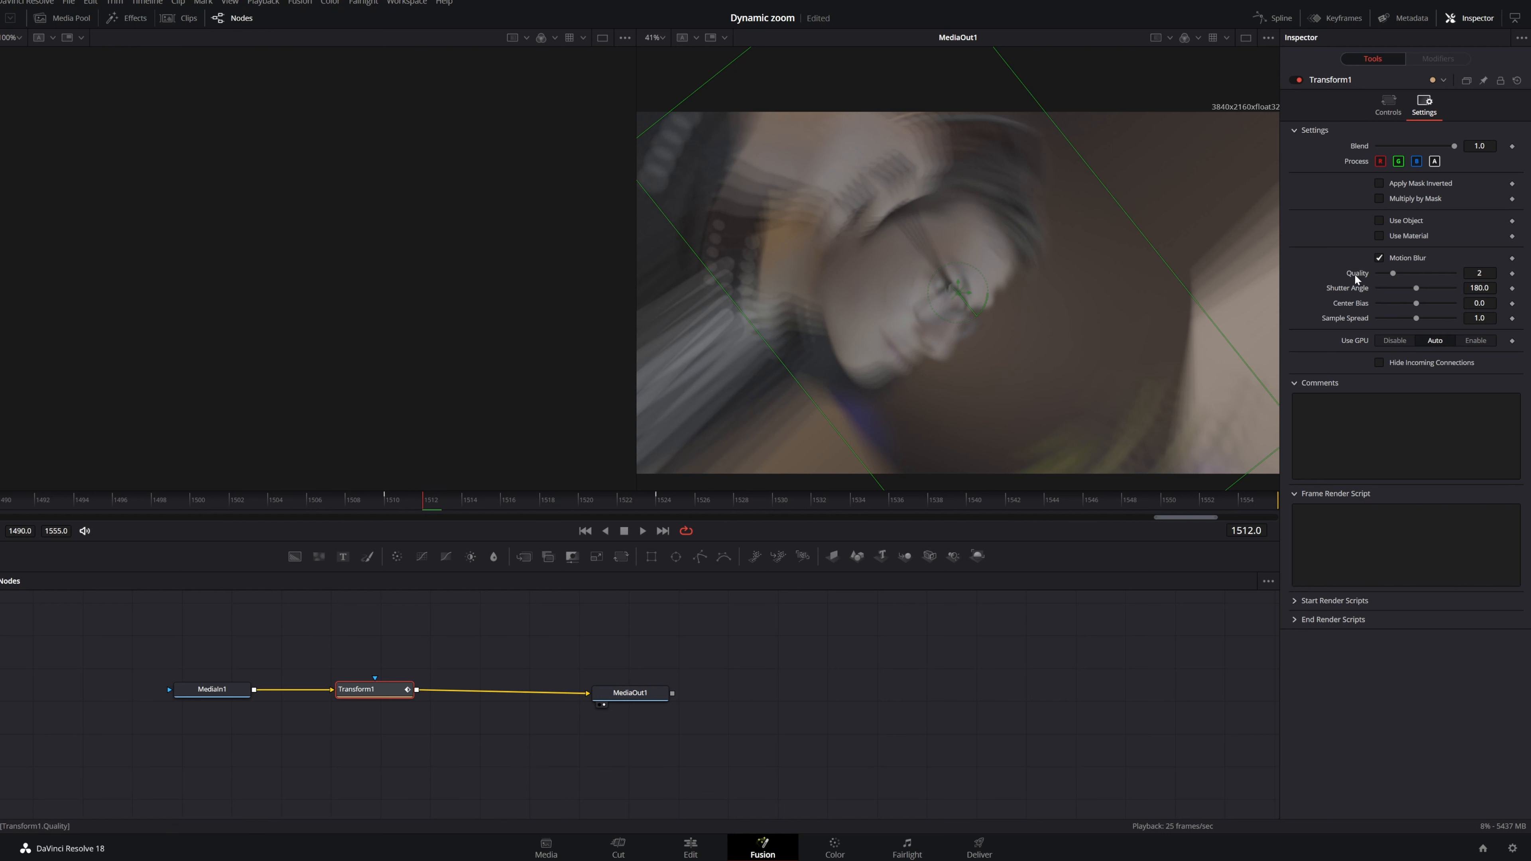
left_click_drag(1393, 273, 1441, 272)
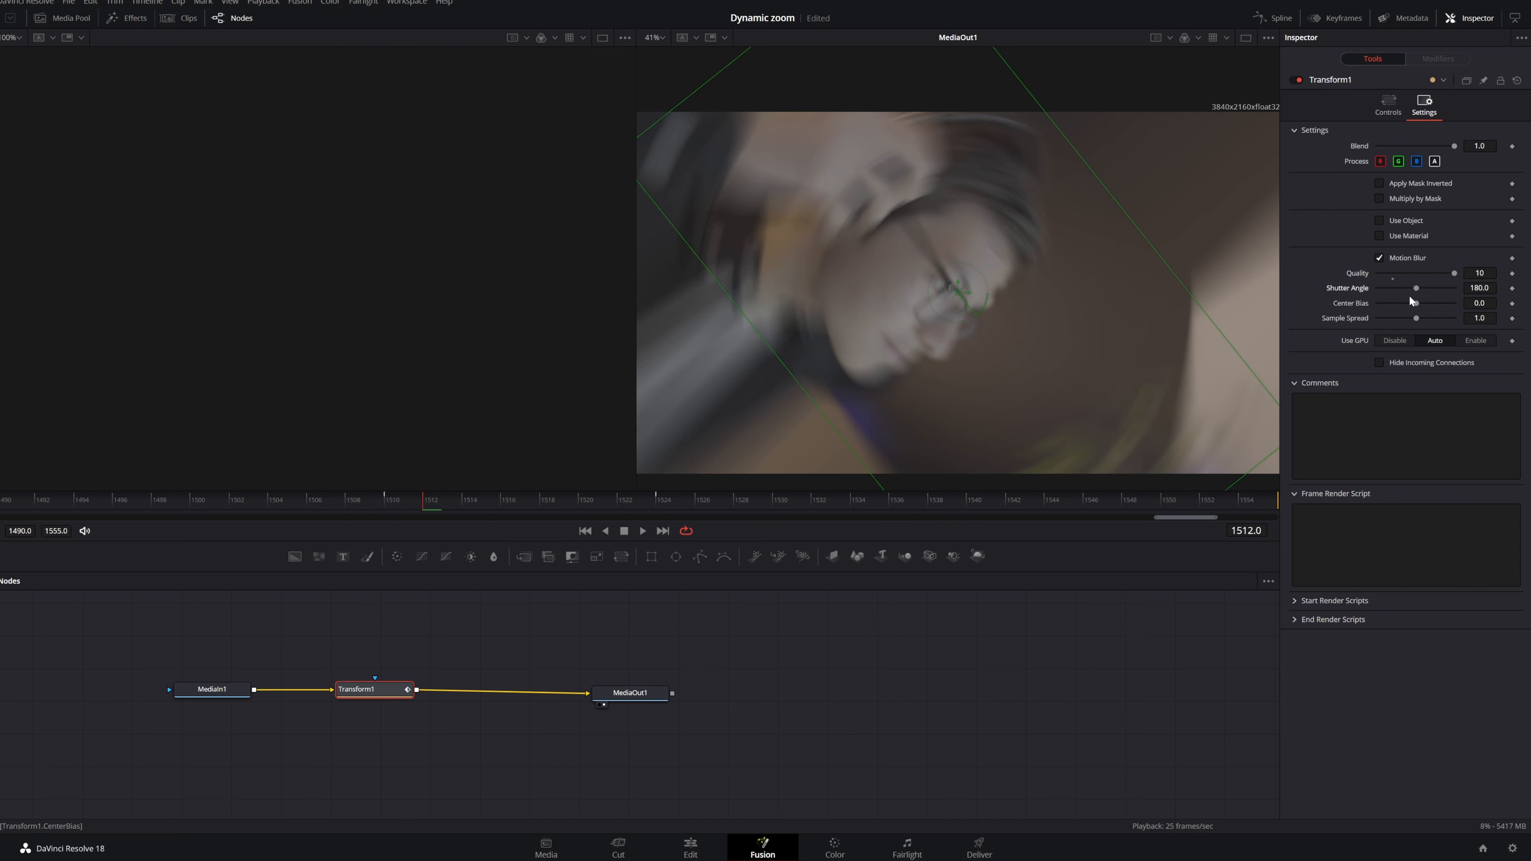
left_click_drag(1424, 288, 1437, 321)
- Save the project and play back the motion-blurred spin from frame 1490
left_click_drag(458, 505, 287, 516)
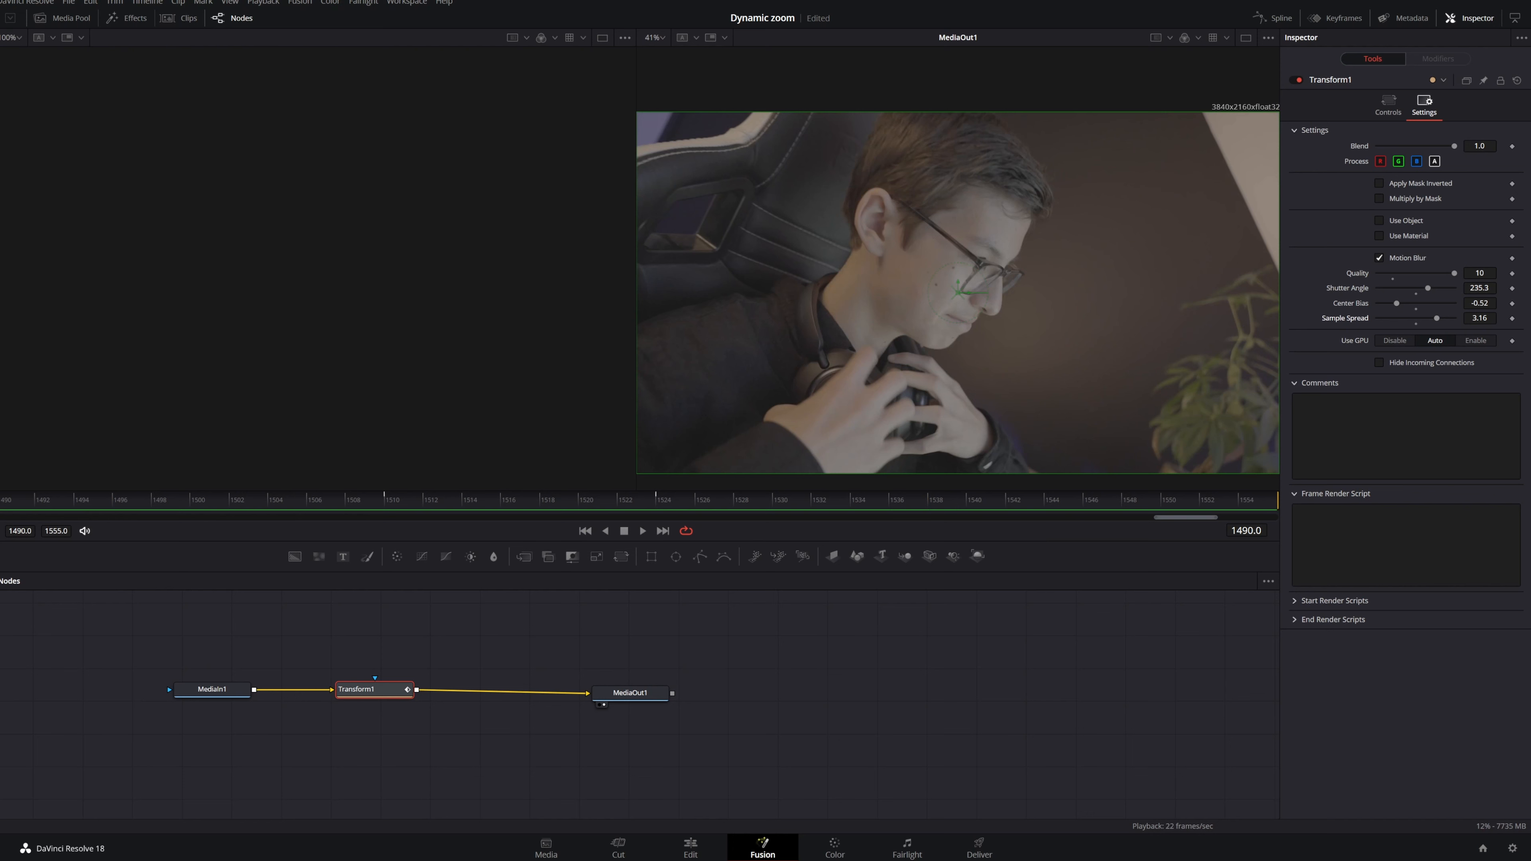
key("ctrl+s")
key("space")
left_click(440, 506)
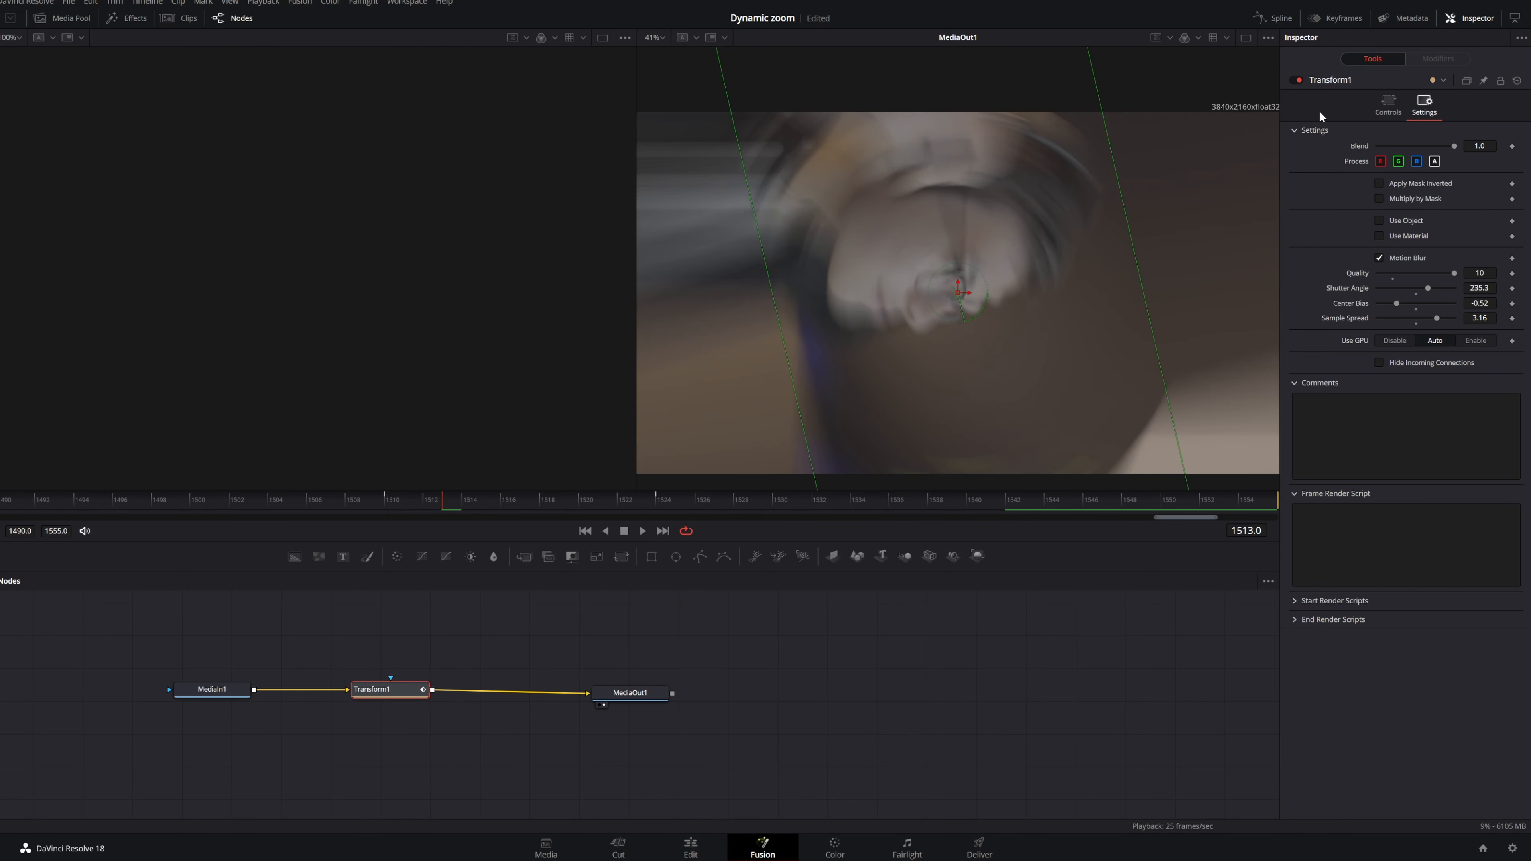
- Smooth both Transform angle keyframes in the Spline editor and review the finished spin on the Edit page
left_click(1274, 17)
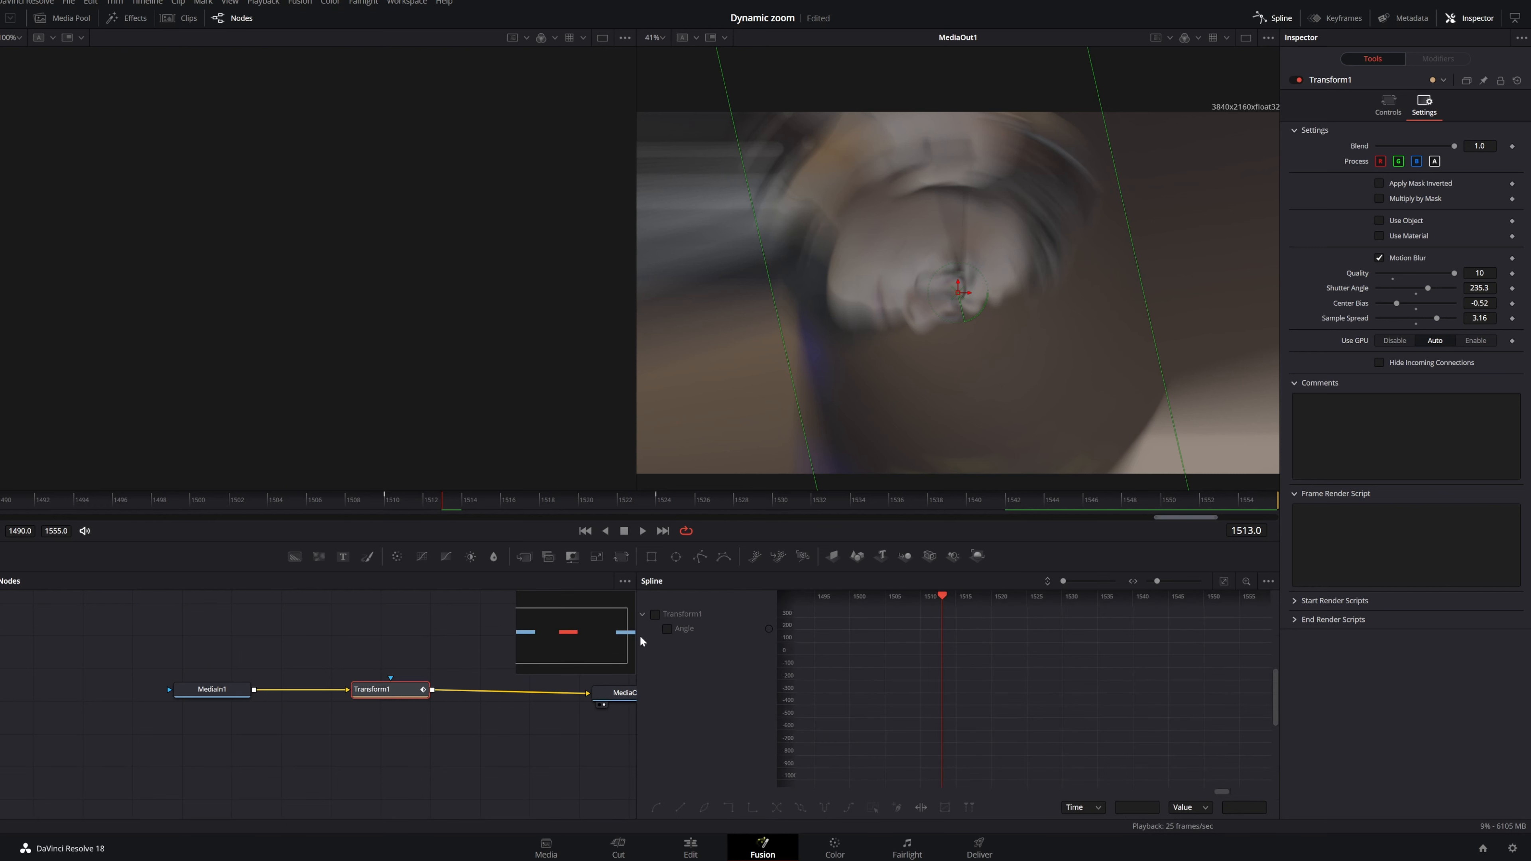
left_click(654, 614)
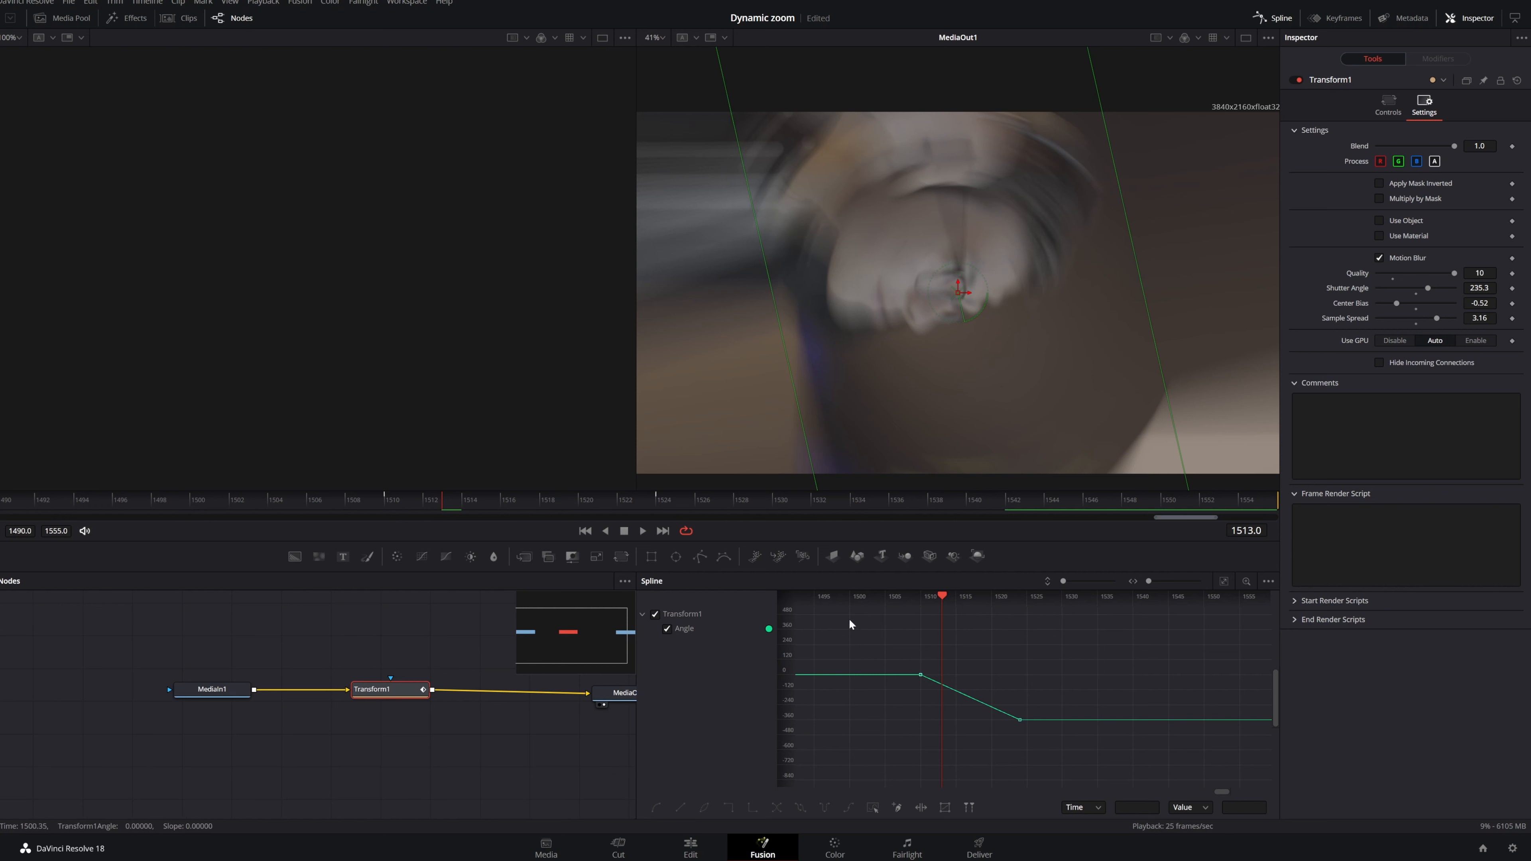
left_click_drag(846, 625, 1062, 767)
left_click(657, 808)
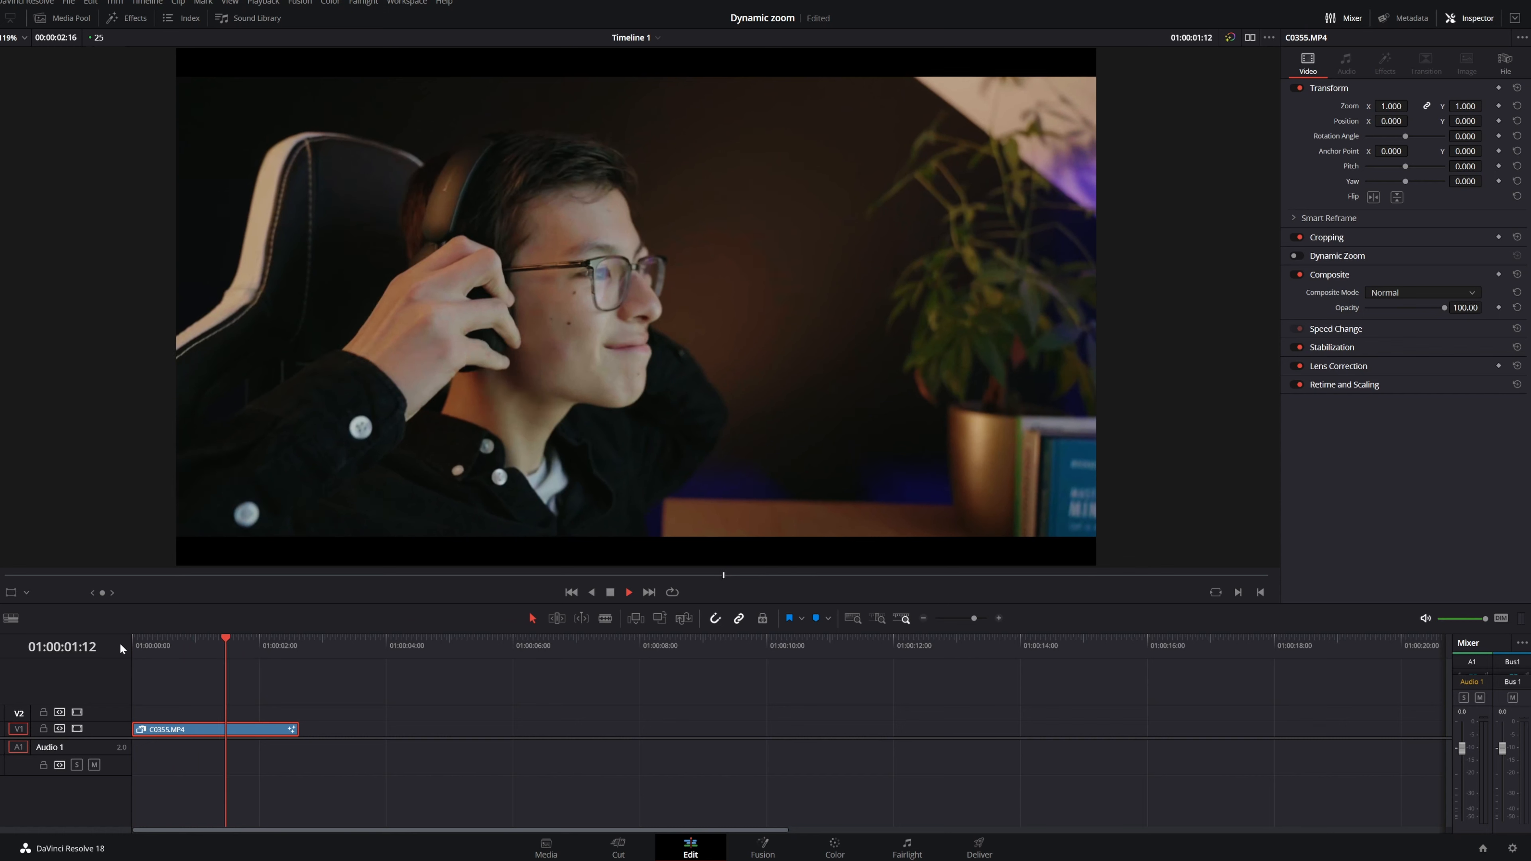
key("space")
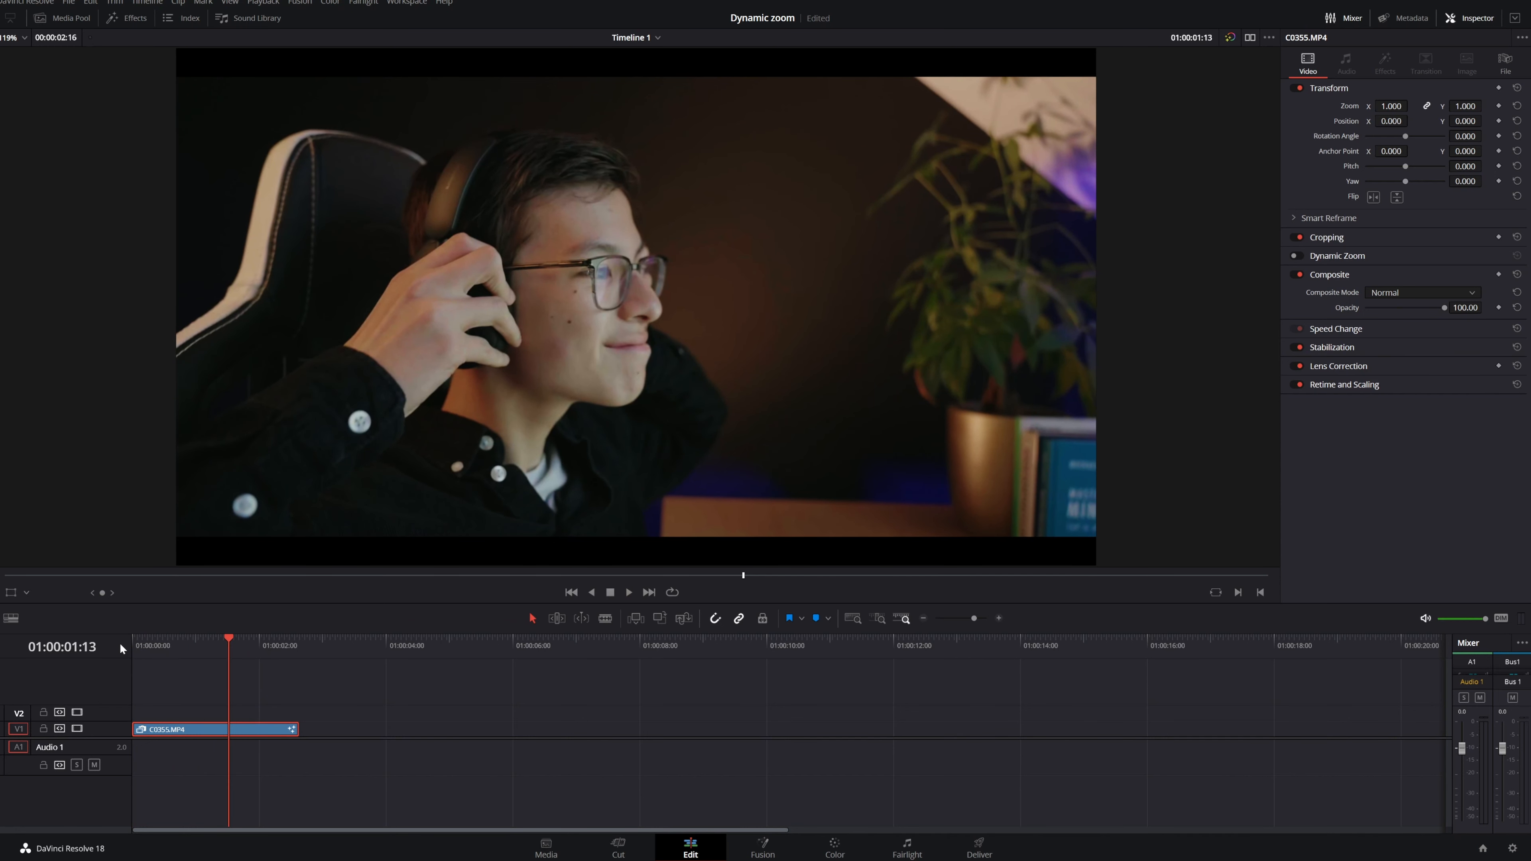